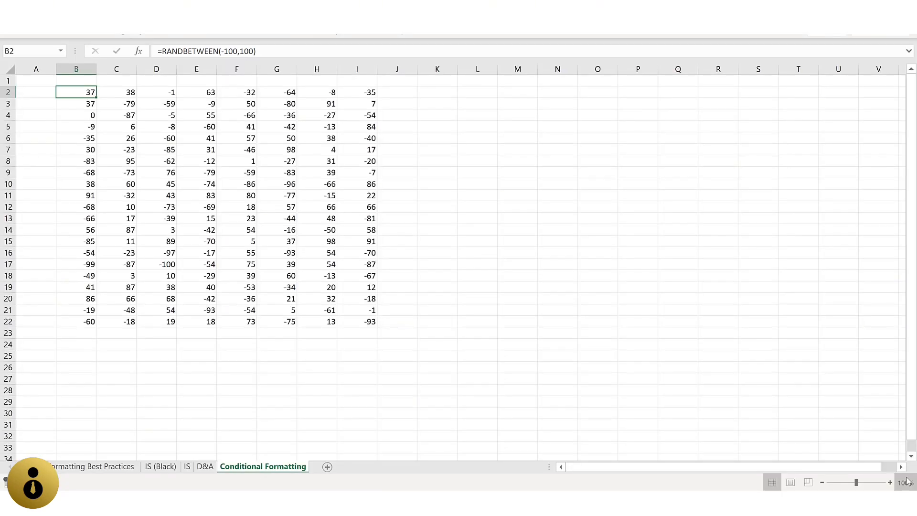
# Apply a 2-Color Scale conditional formatting rule to B2:I22, running from the lowest to the highest value
pyautogui.hotkey('ctrl', 'a')
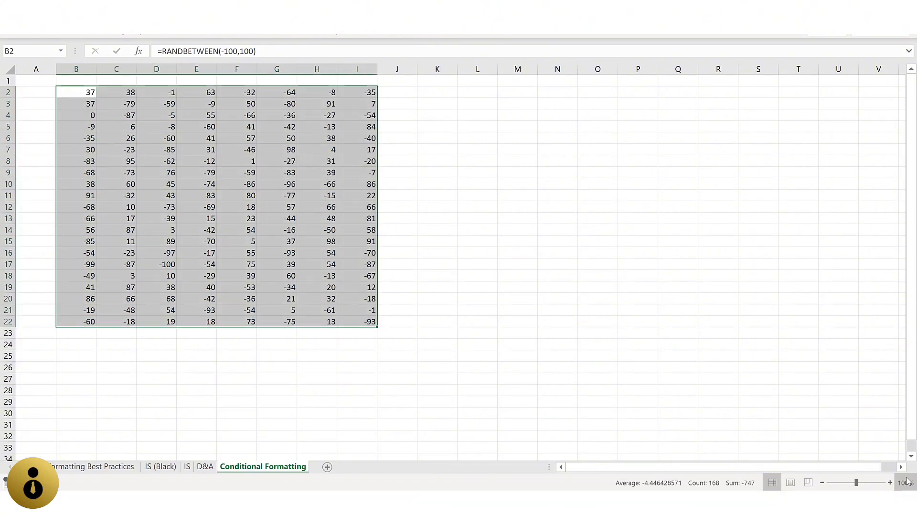
pyautogui.press('alt')
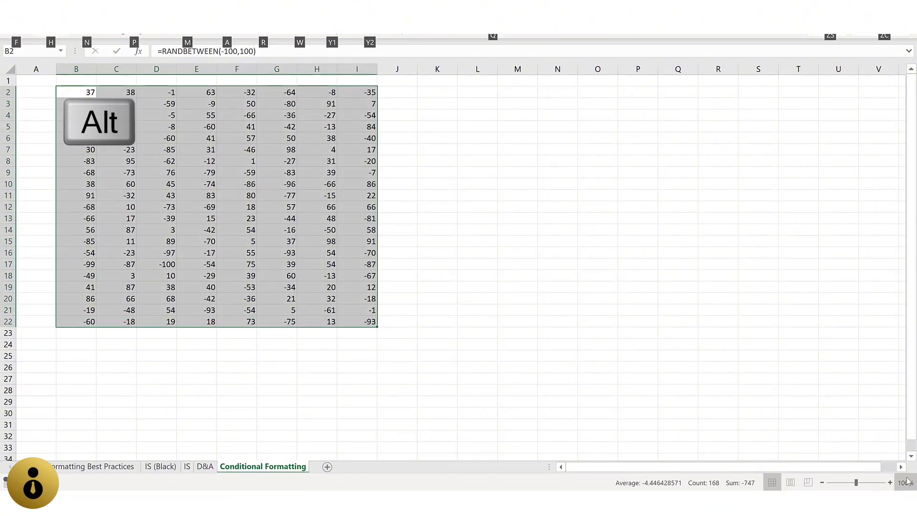
pyautogui.press('h')
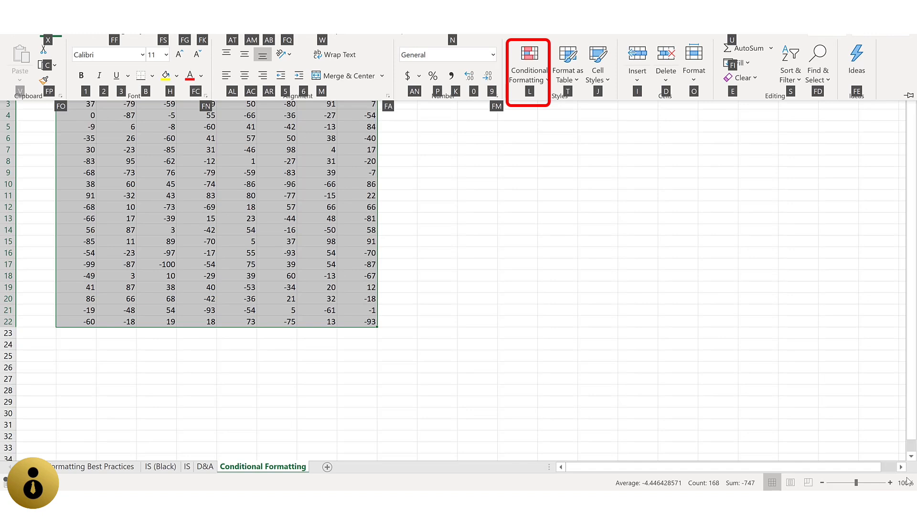
pyautogui.press('l')
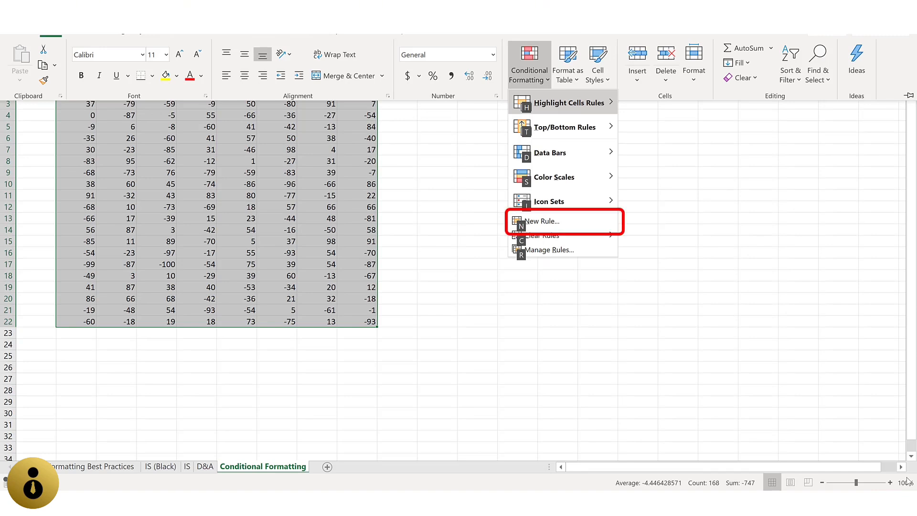
pyautogui.press('n')
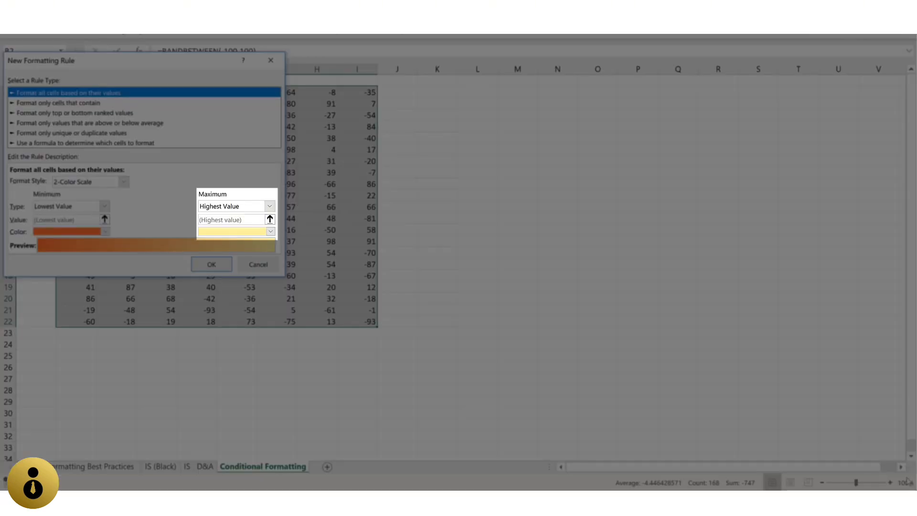
pyautogui.press('Return')
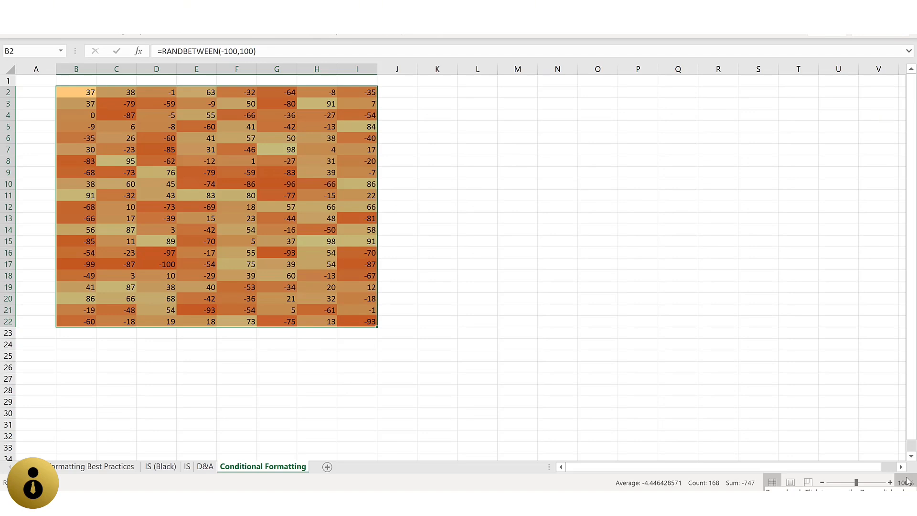
# Deselect the number table and recalculate the sheet to regenerate its random values
pyautogui.press('Left')
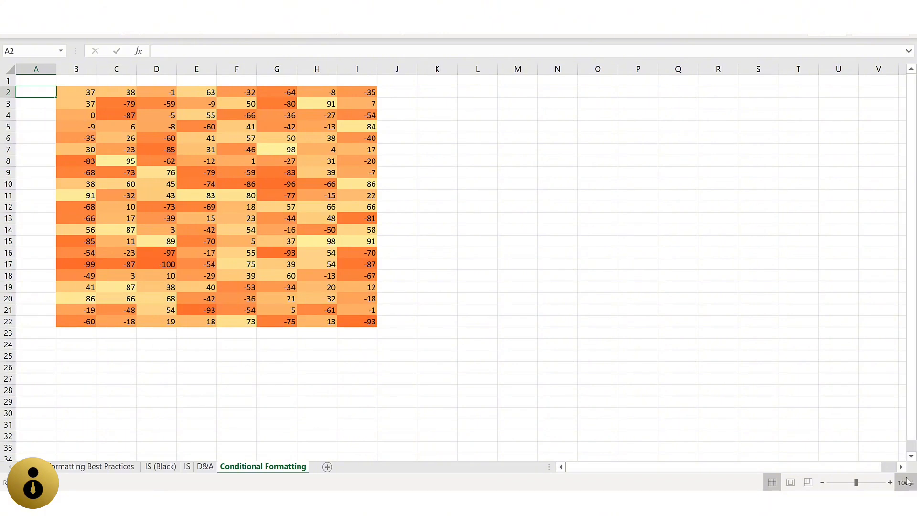
pyautogui.press('F9')
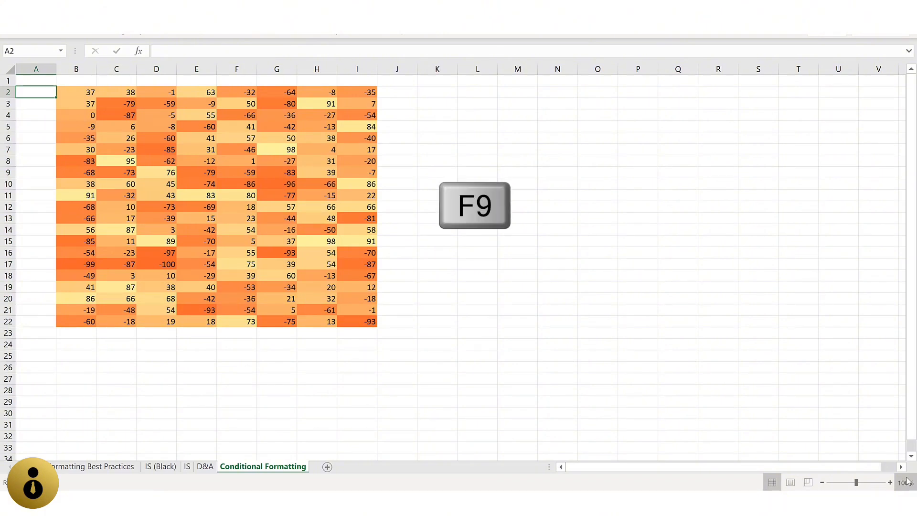
pyautogui.press('F9')
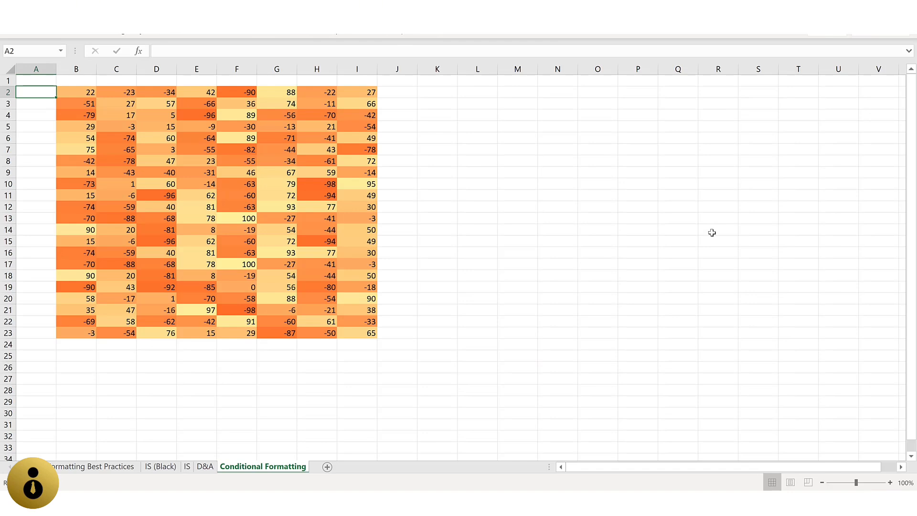
# Clear the conditional formatting rules from the selected cells B2:I23
pyautogui.press('Right')
pyautogui.hotkey('ctrl', 'shift', 'Down')
pyautogui.hotkey('ctrl', 'shift', 'Right')
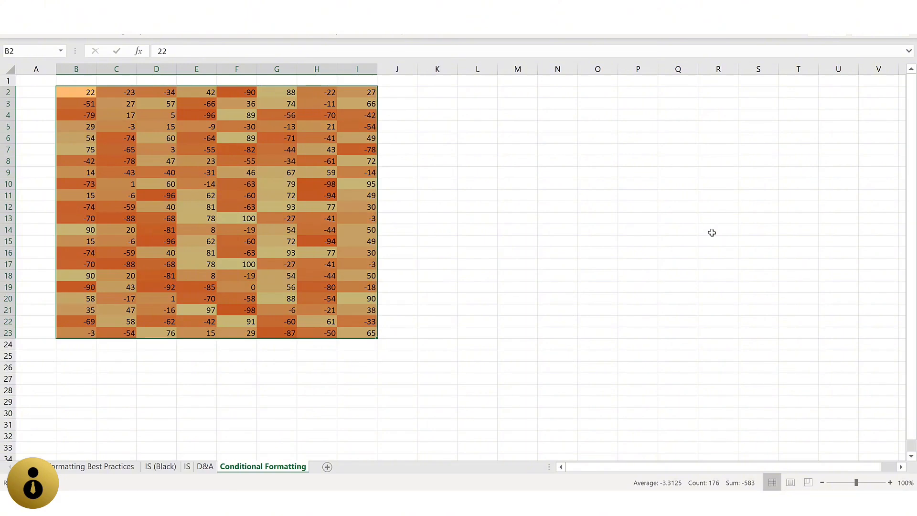
pyautogui.press('alt')
pyautogui.press('h')
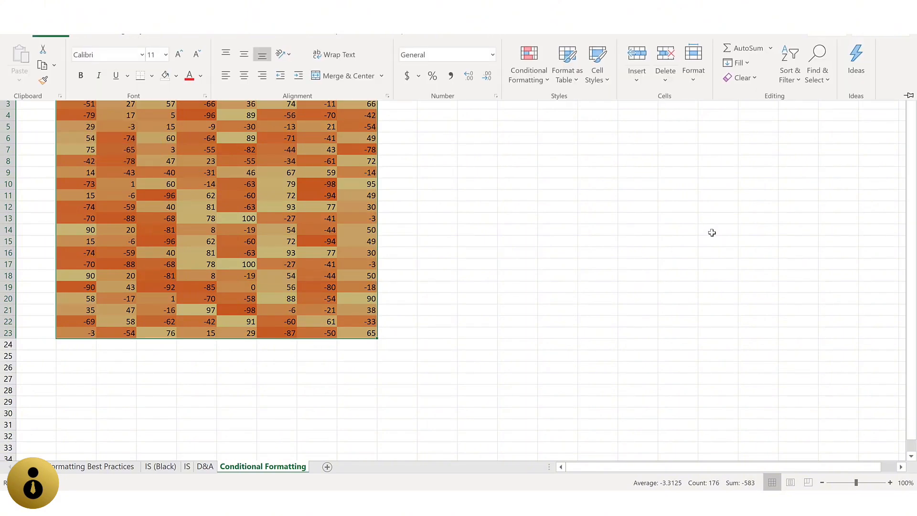
pyautogui.press('l')
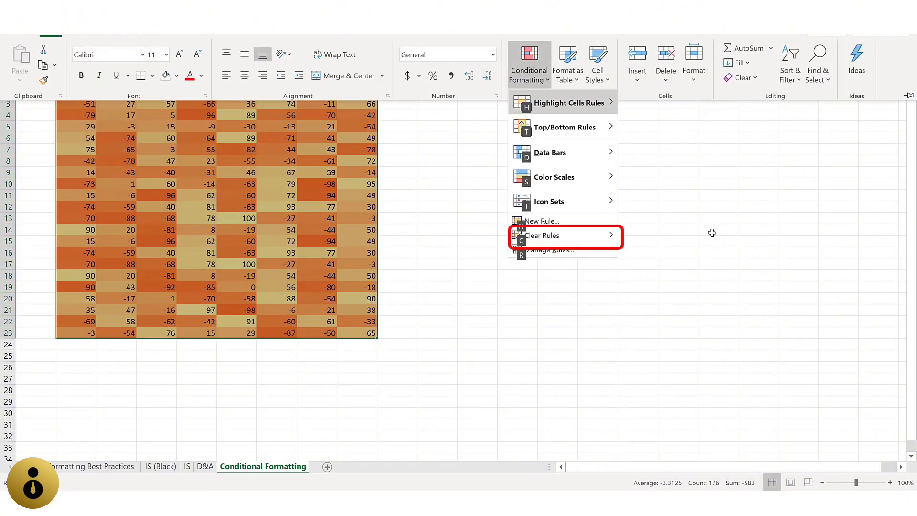
pyautogui.press('c')
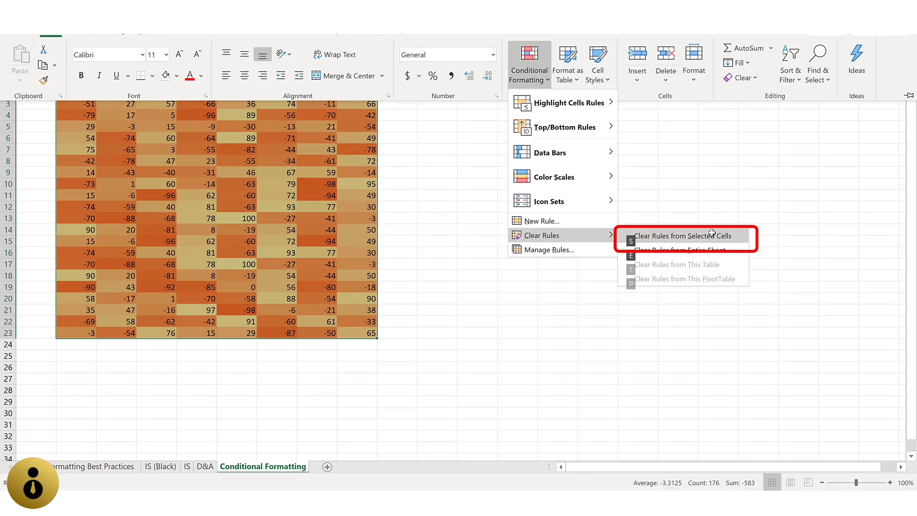
pyautogui.press('s')
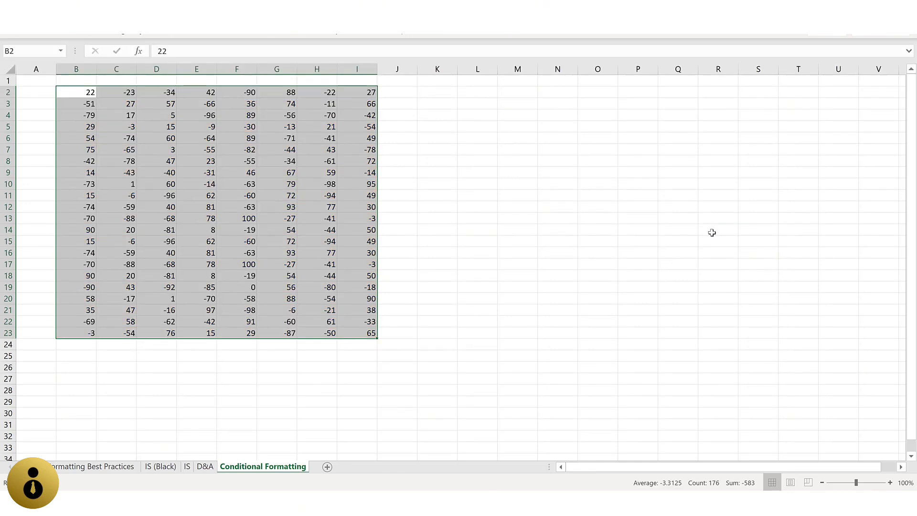
# Copy B2:I23 and paste it over itself as values only
pyautogui.hotkey('ctrl', 'c')
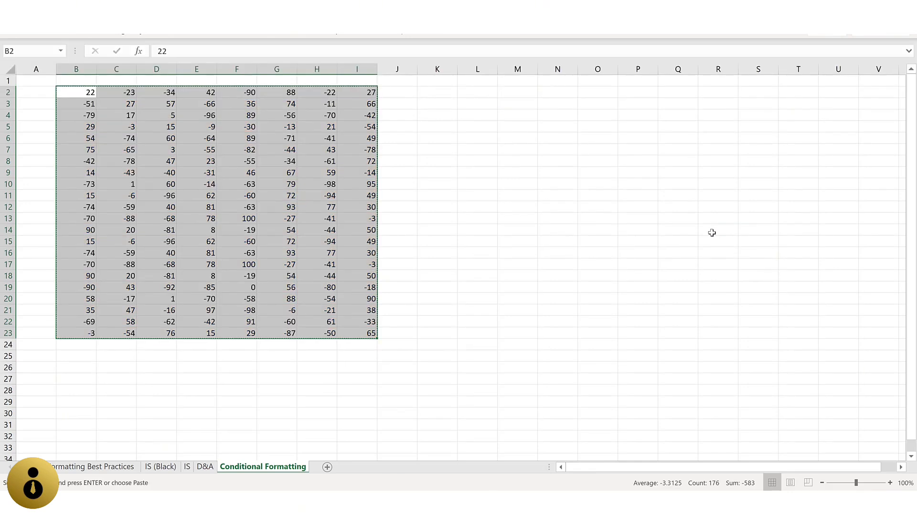
pyautogui.hotkey('ctrl', 'alt', 'v')
pyautogui.press('v')
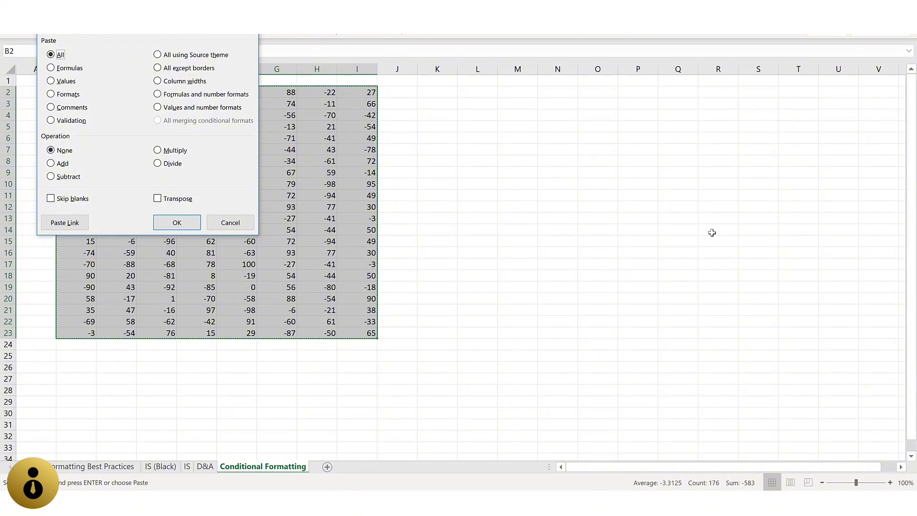
pyautogui.press('Return')
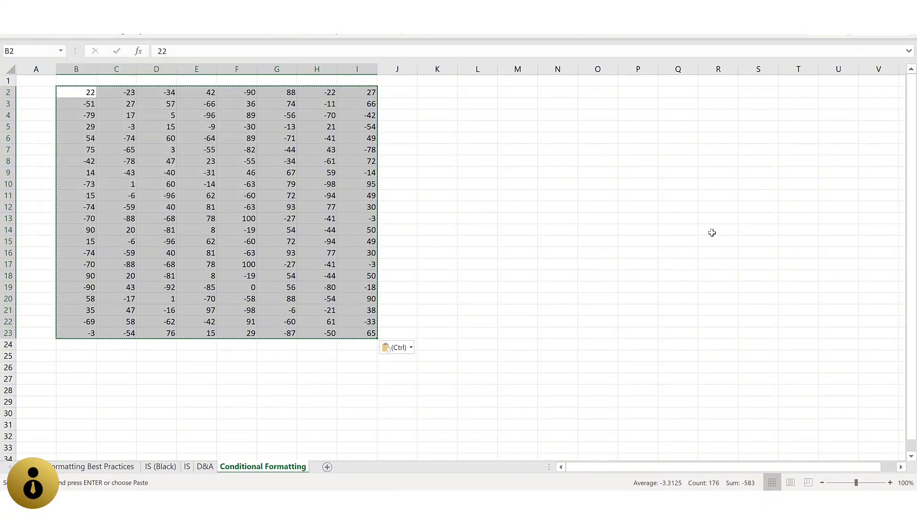
pyautogui.press('Left')
pyautogui.press('Escape')
pyautogui.press('Escape')
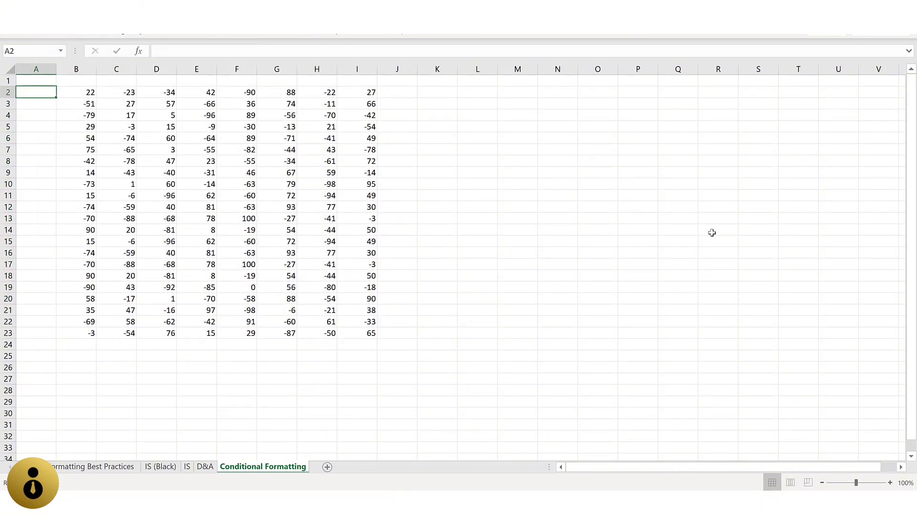
# Enter the threshold value 15 in cell K2
pyautogui.press('Right')
pyautogui.hotkey('ctrl', 'Right')
pyautogui.press('Right')
pyautogui.press('Right')
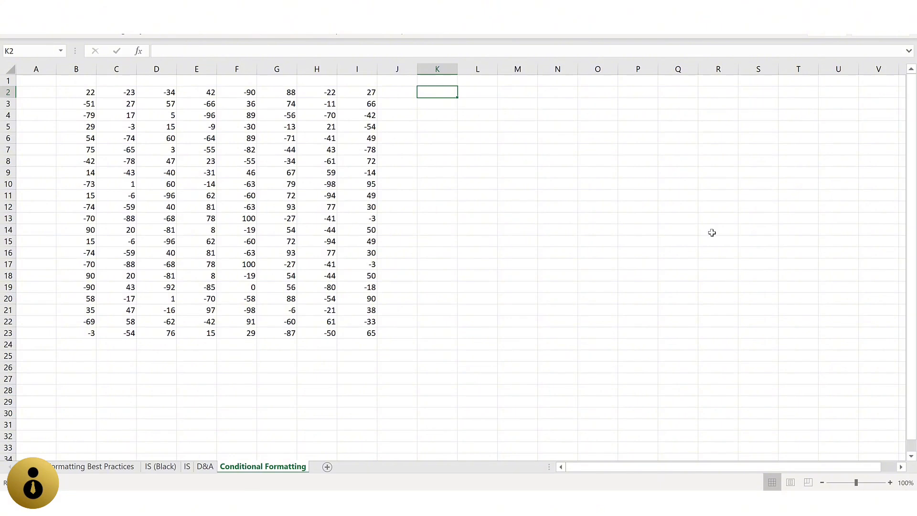
pyautogui.write('15')
pyautogui.hotkey('ctrl', 'Return')
# Start a new conditional formatting rule for B2:I23 with the type "Format only cells that contain"
pyautogui.hotkey('ctrl', 'Left')
pyautogui.hotkey('ctrl', 'Left')
pyautogui.hotkey('ctrl', 'shift', 'Down')
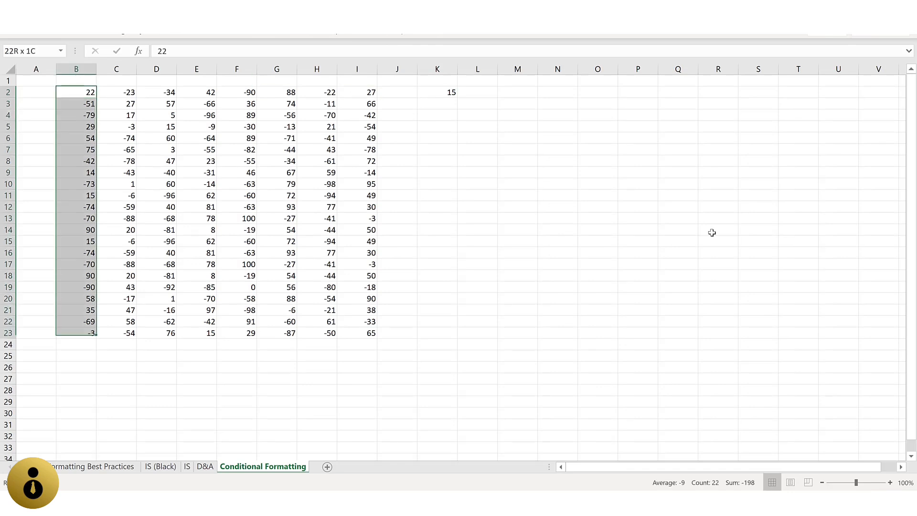
pyautogui.hotkey('ctrl', 'shift', 'Right')
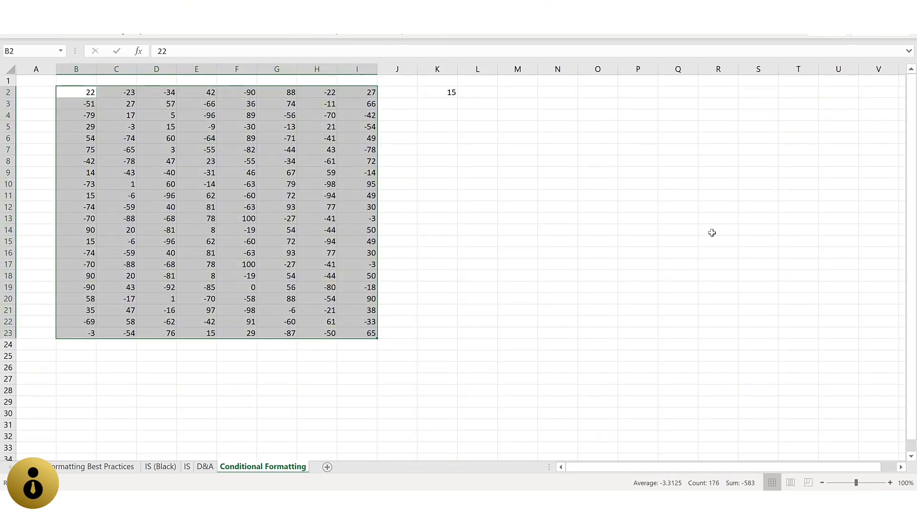
pyautogui.press('alt')
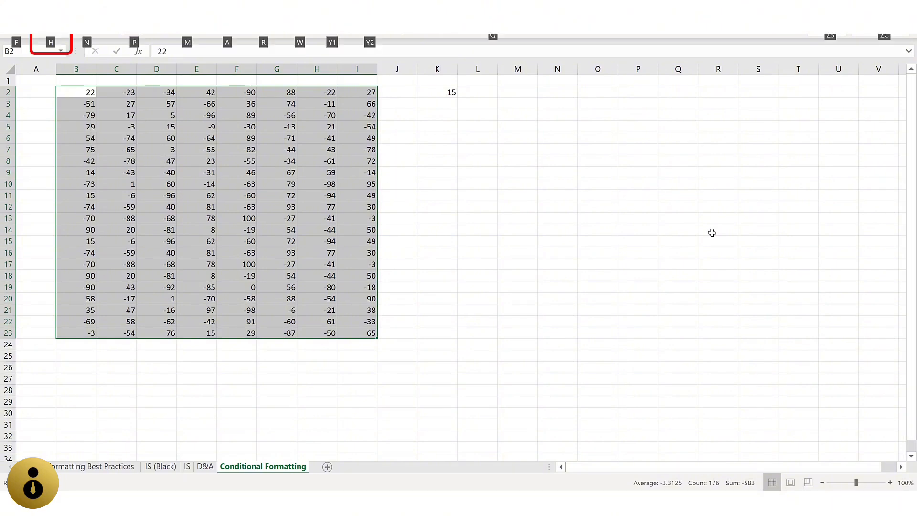
pyautogui.press('h')
pyautogui.press('l')
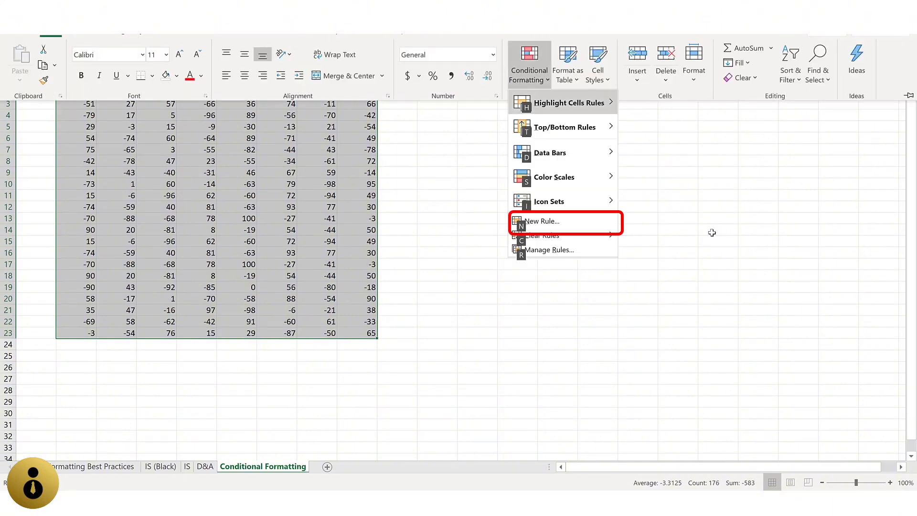
pyautogui.press('n')
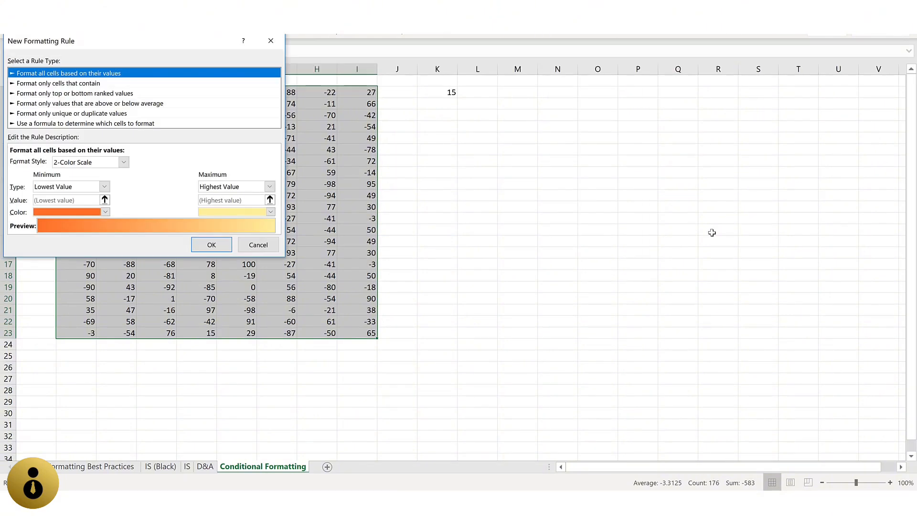
pyautogui.press('Down')
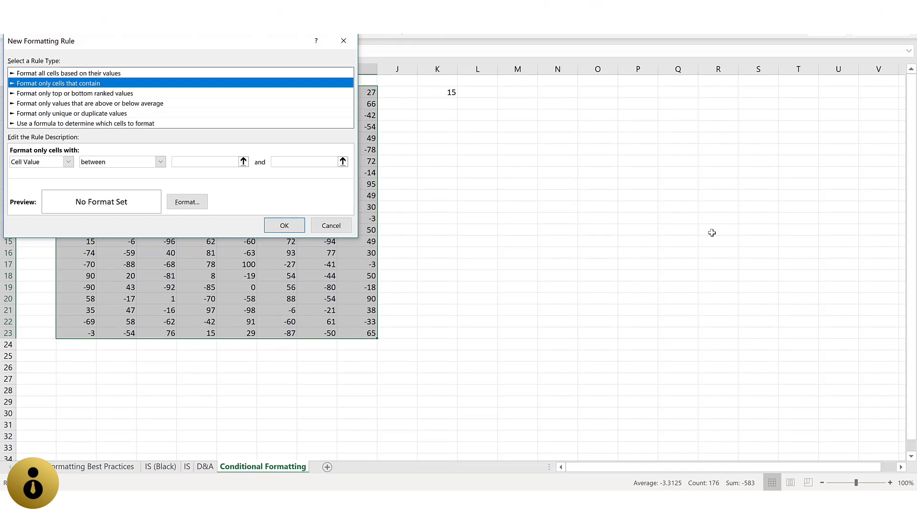
# Look through the content types the rule can test, keeping Cell Value selected
pyautogui.press('Tab')
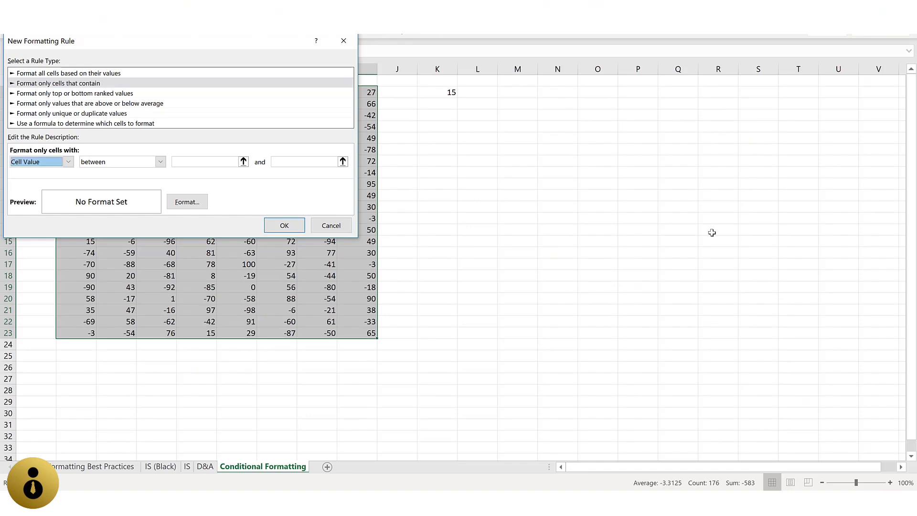
pyautogui.hotkey('alt', 'Down')
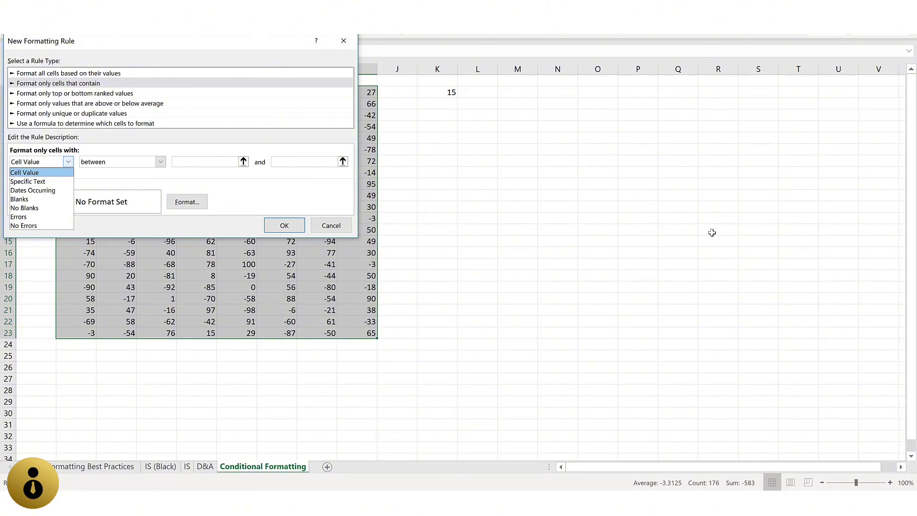
pyautogui.press('Down')
pyautogui.press('Down')
pyautogui.press('Down')
pyautogui.press('Down')
pyautogui.press('Up')
pyautogui.press('Up')
pyautogui.press('Up')
pyautogui.press('Up')
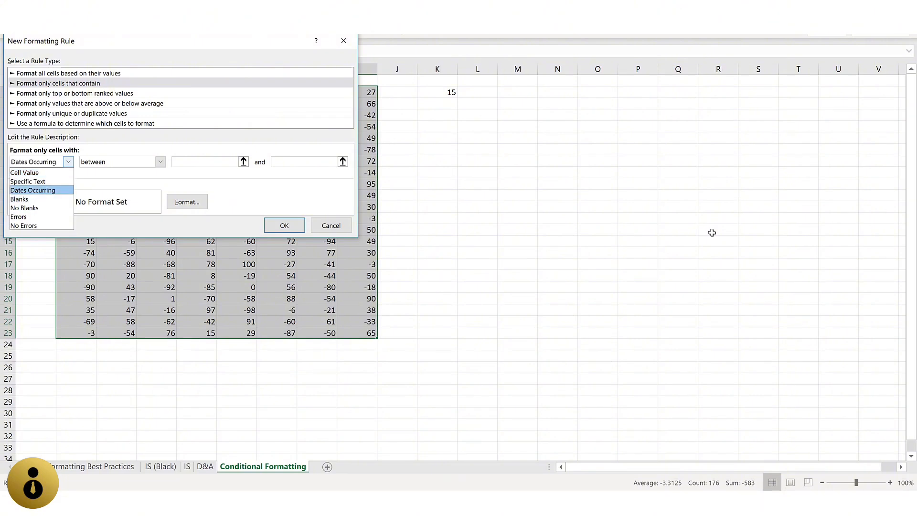
pyautogui.press('Return')
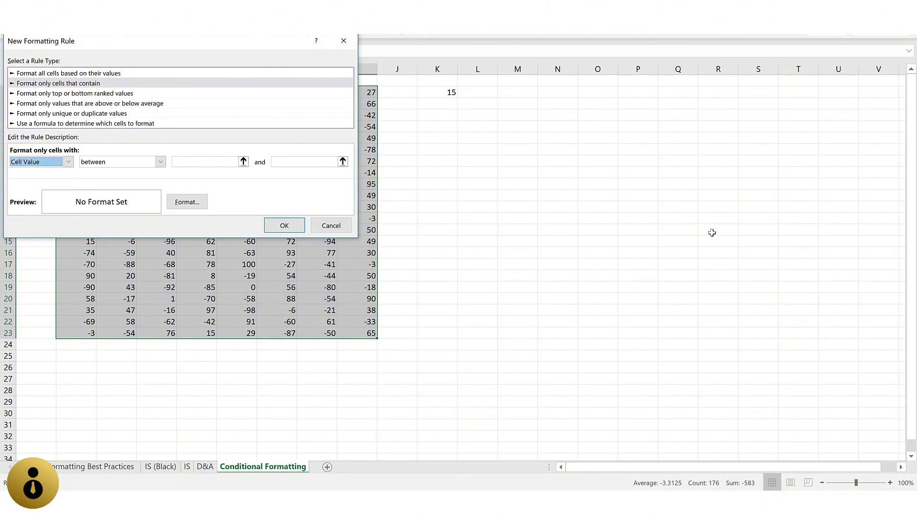
# Set the rule's condition to cell values greater than the value in cell K2, referenced as =$K$2
pyautogui.press('Tab')
pyautogui.hotkey('alt', 'Down')
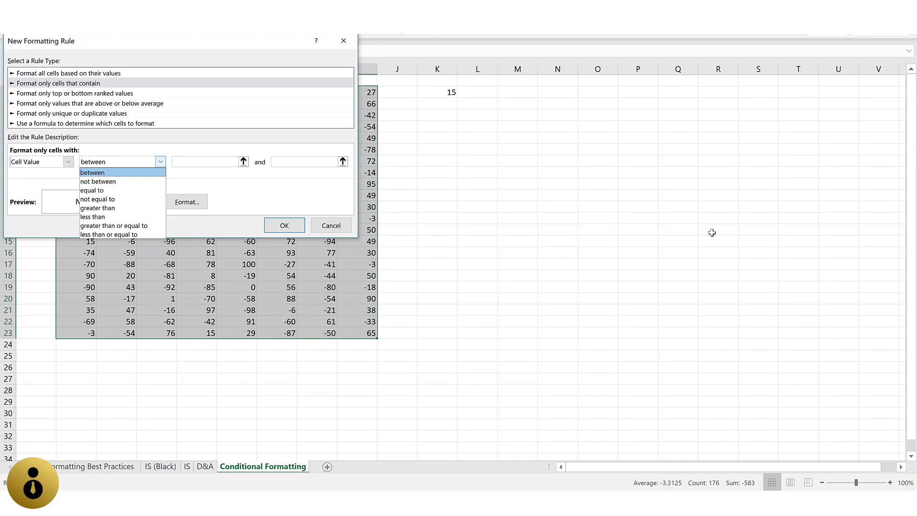
pyautogui.press('Down')
pyautogui.press('Down')
pyautogui.press('Down')
pyautogui.press('Down')
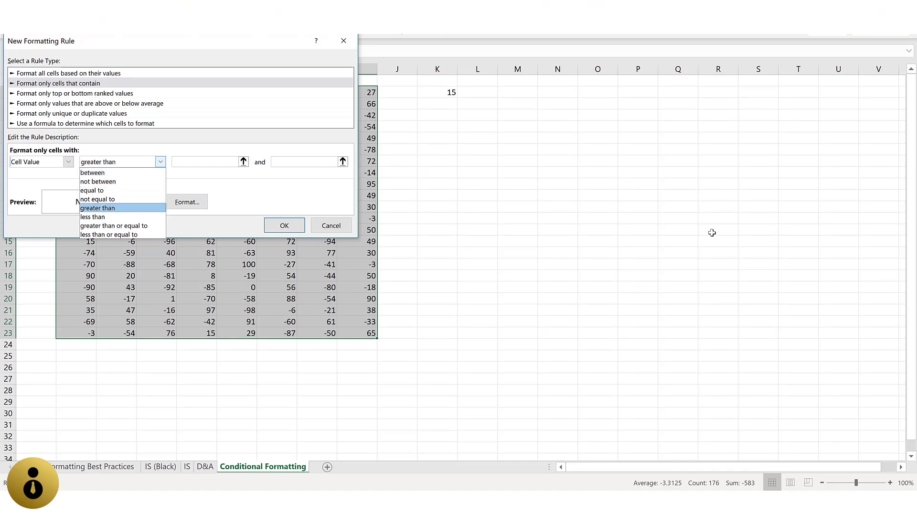
pyautogui.press('Return')
pyautogui.press('Tab')
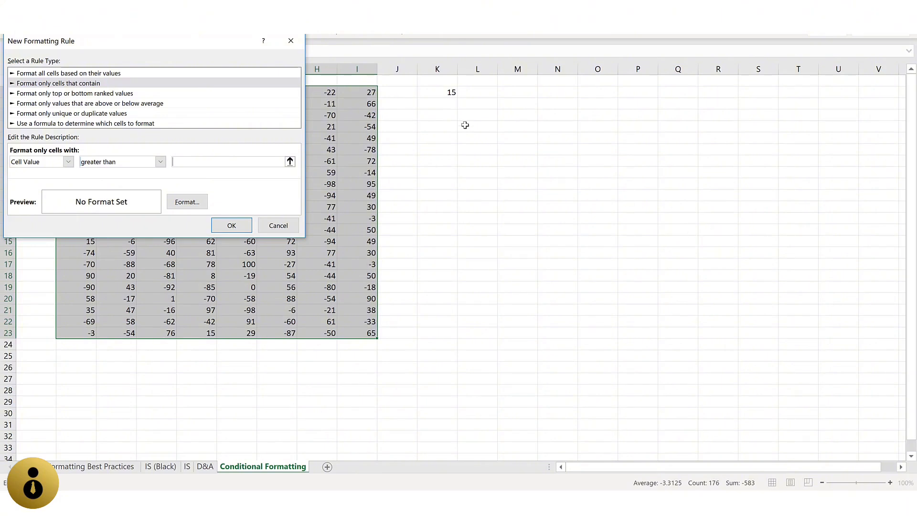
pyautogui.click(442, 96)
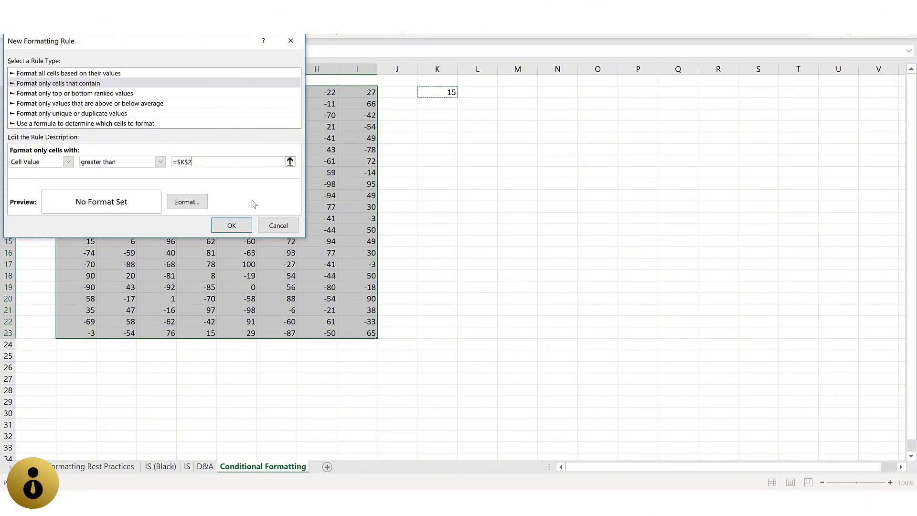
# Give the greater-than rule a light gold background fill and apply it to the table of numbers
pyautogui.click(186, 202)
pyautogui.click(23, 33)
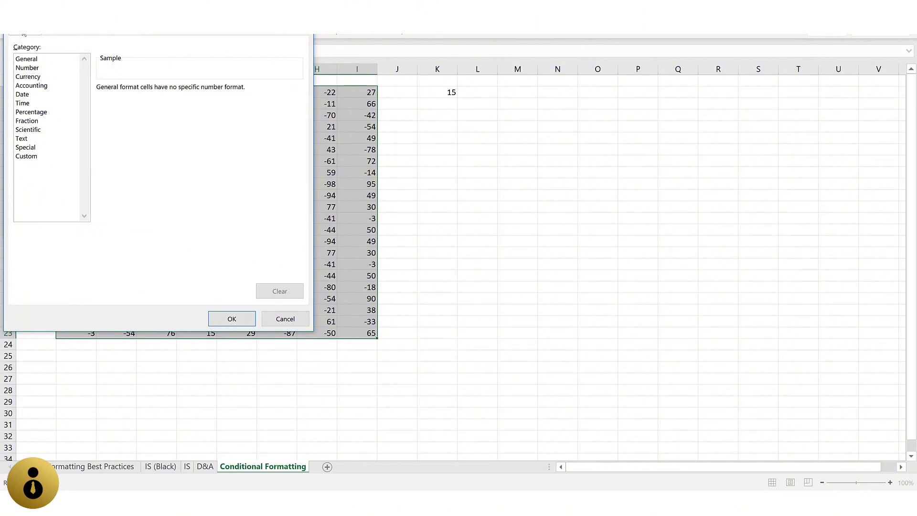
pyautogui.click(44, 35)
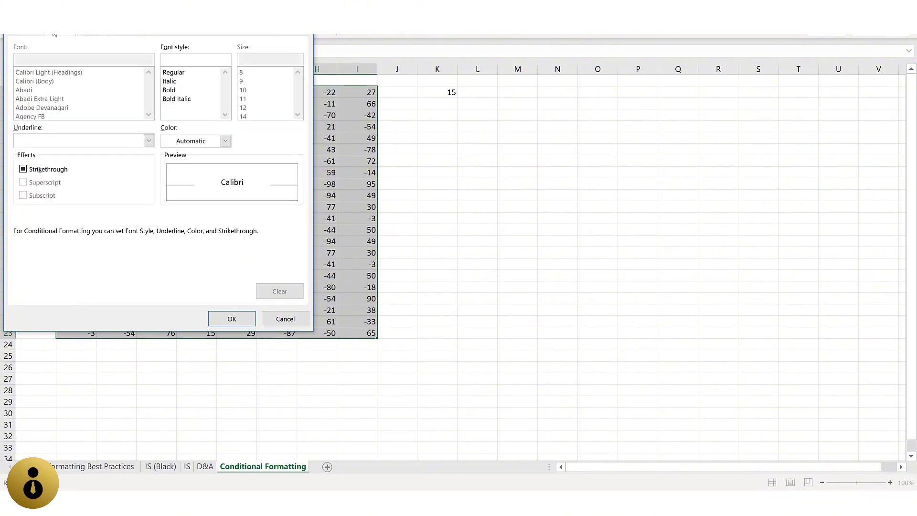
pyautogui.click(102, 35)
pyautogui.click(128, 35)
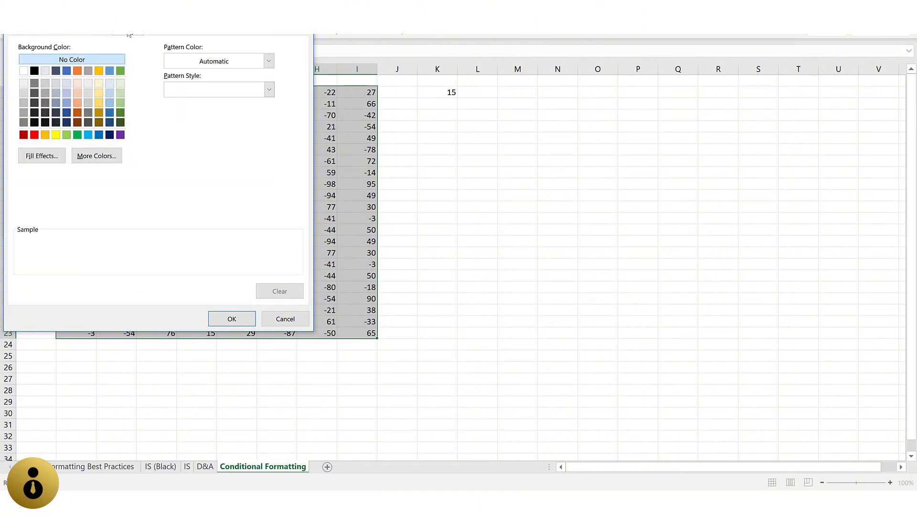
pyautogui.click(99, 83)
pyautogui.click(236, 319)
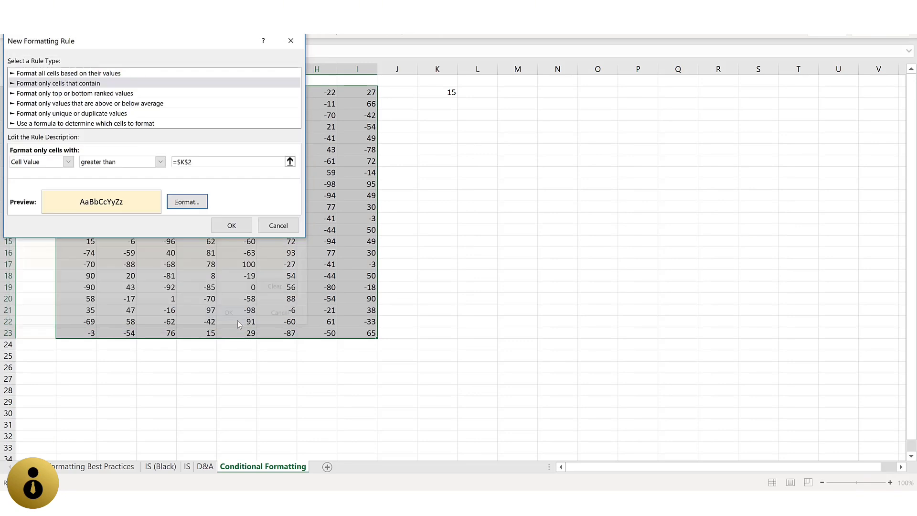
pyautogui.click(248, 232)
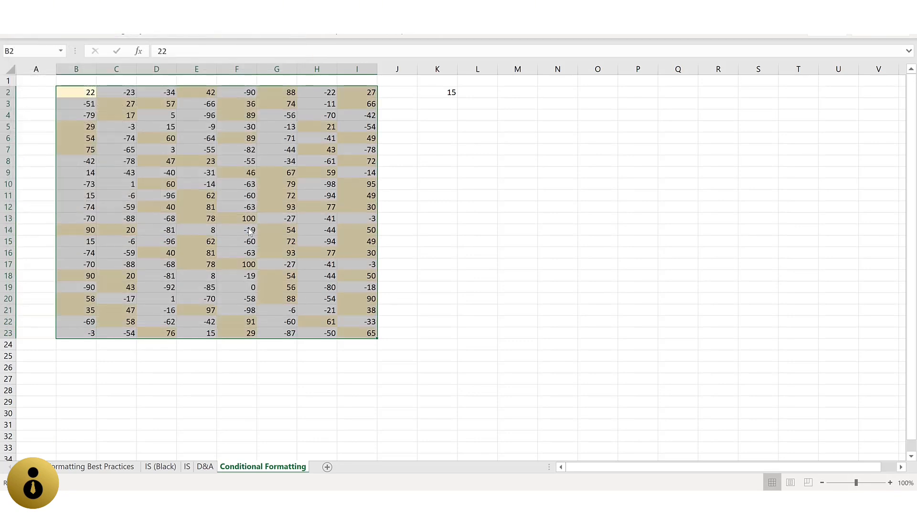
# Clear the threshold in cell K2 and enter 90 as the new threshold value
pyautogui.click(741, 197)
pyautogui.press('Left')
pyautogui.press('Left')
pyautogui.press('Left')
pyautogui.press('Left')
pyautogui.press('Left')
pyautogui.press('Left')
pyautogui.press('Left')
pyautogui.press('Left')
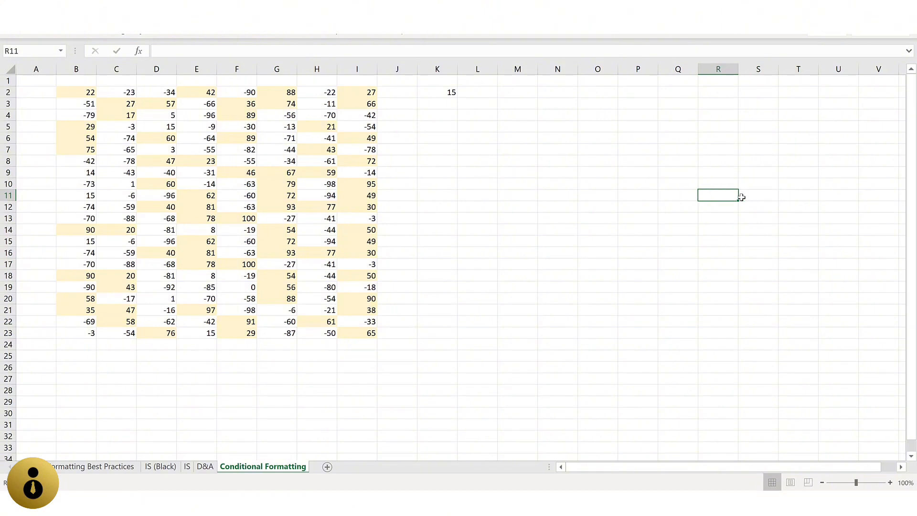
pyautogui.hotkey('ctrl', 'Up')
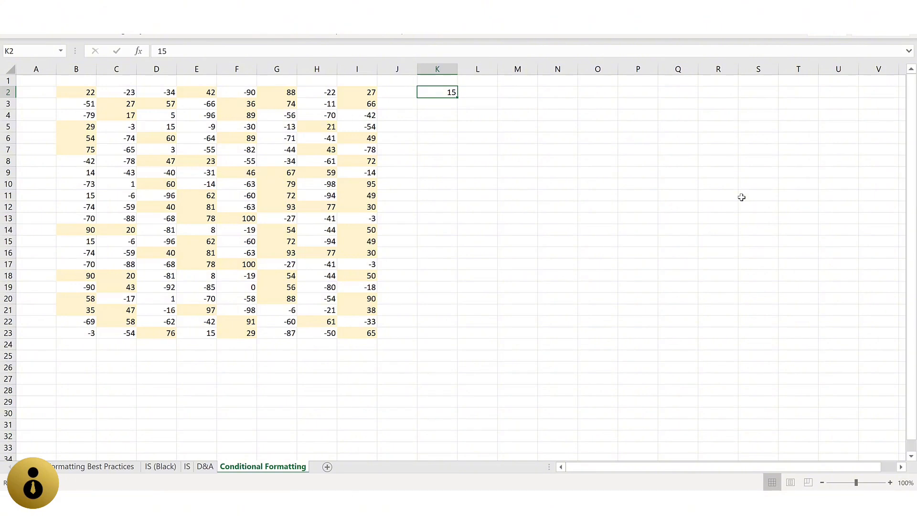
pyautogui.press('Delete')
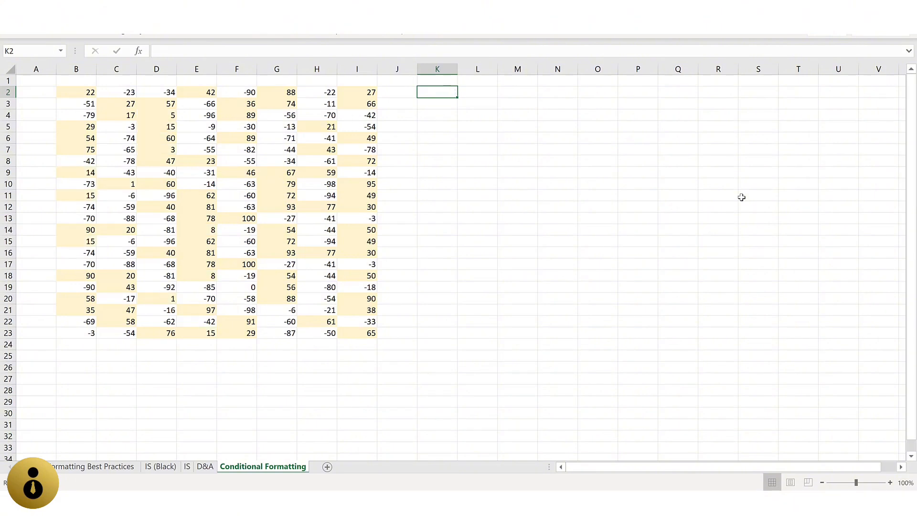
pyautogui.write('90')
pyautogui.hotkey('ctrl', 'Return')
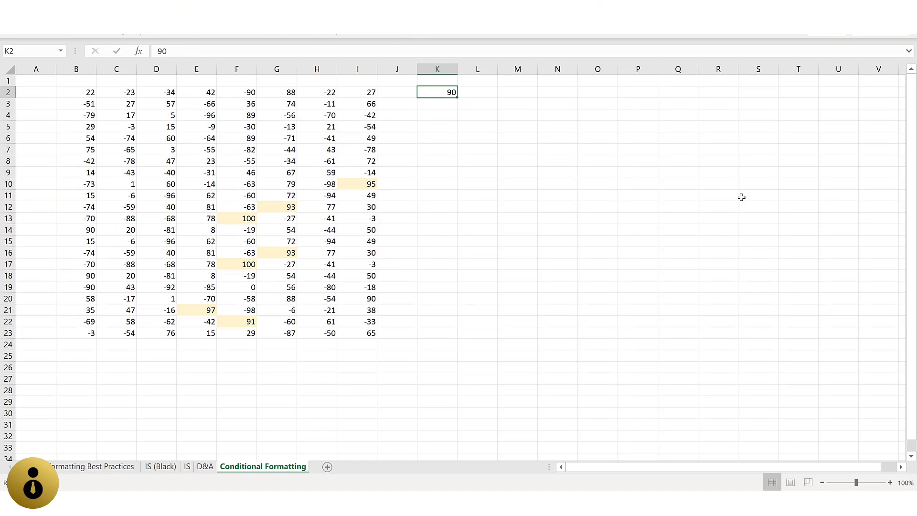
# Replace the threshold value in cell K2 with -10
pyautogui.write('-')
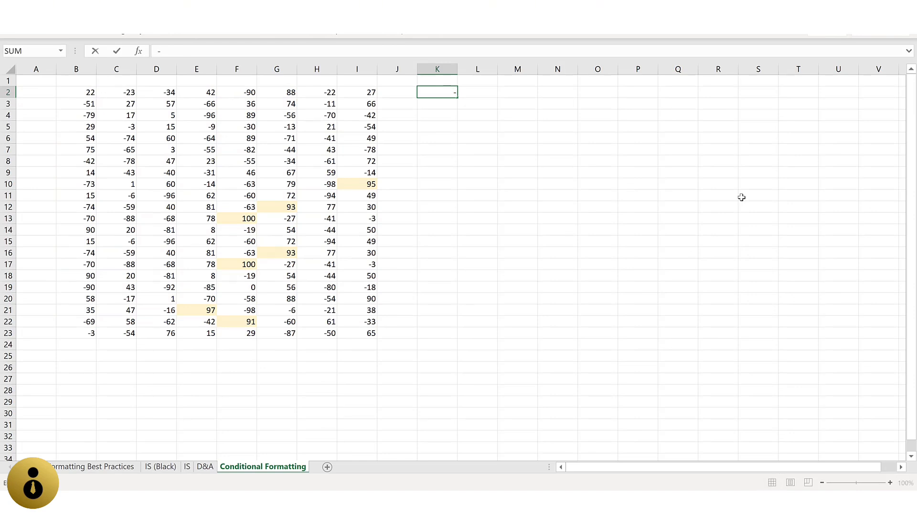
pyautogui.write('10')
pyautogui.hotkey('ctrl', 'Return')
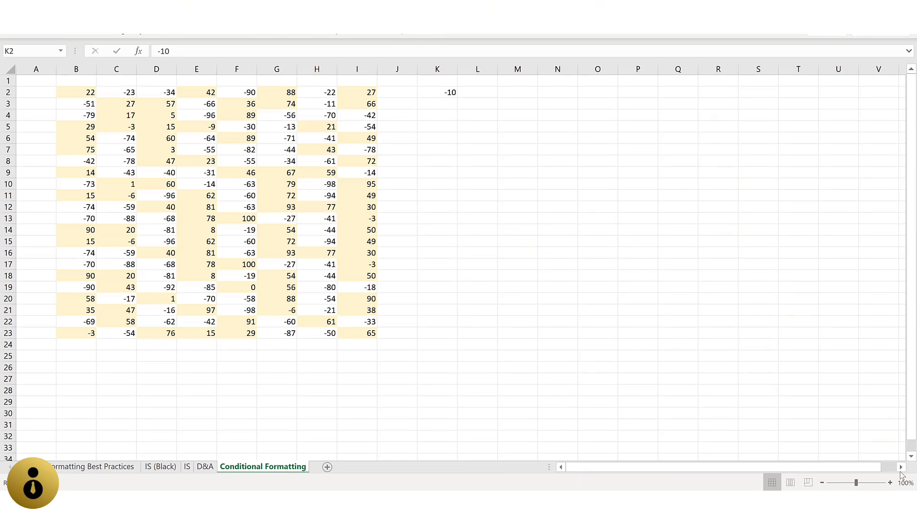
# Undo the threshold entries in K2 and the highlighting rule on the table
pyautogui.hotkey('ctrl', 'z')
pyautogui.hotkey('ctrl', 'z')
pyautogui.hotkey('ctrl', 'z')
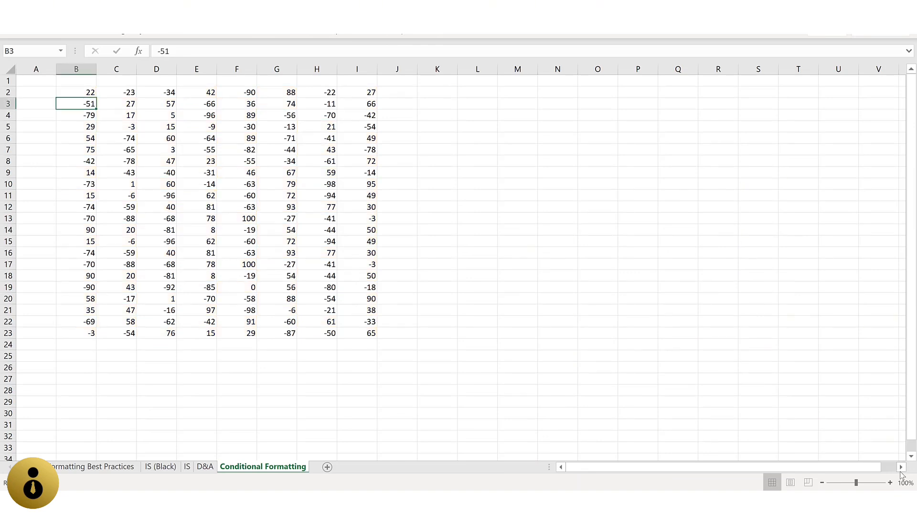
# Fill the table's cells in row 3, B3:I3, with light blue
pyautogui.hotkey('ctrl', 'shift', 'Right')
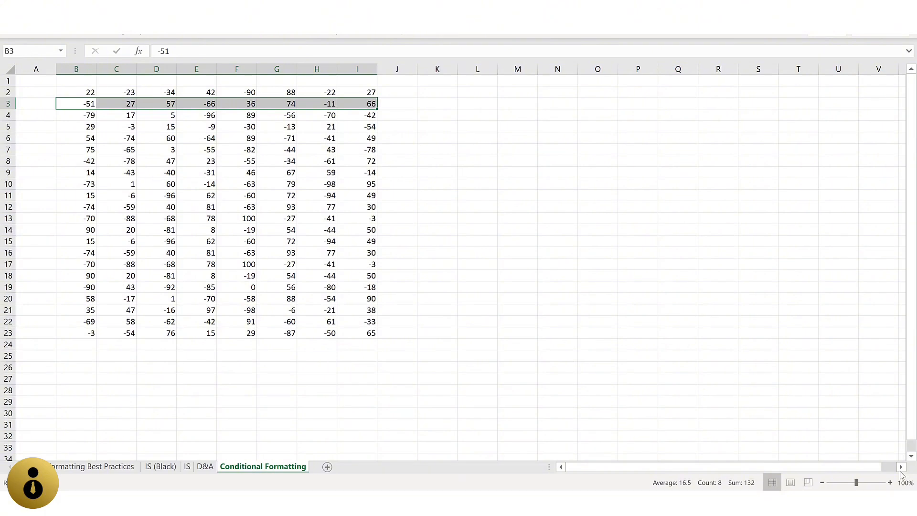
pyautogui.hotkey('alt', 'h')
pyautogui.press('h')
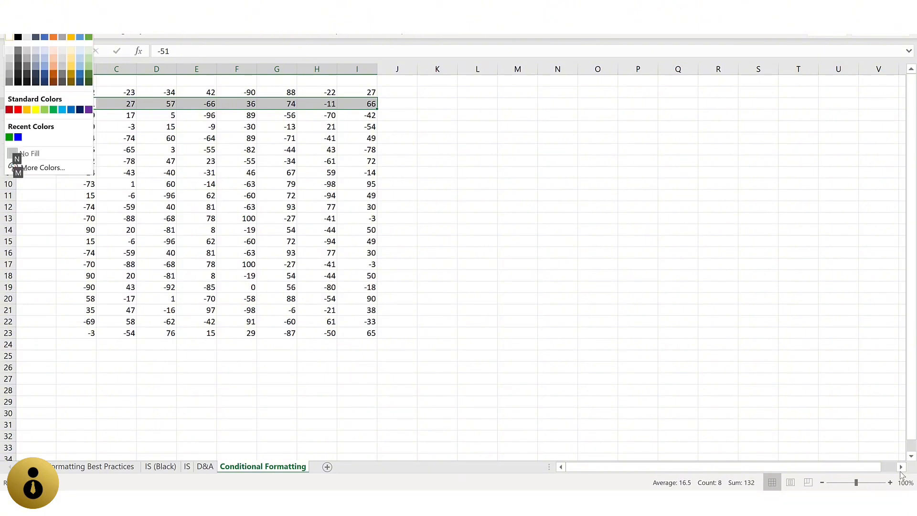
pyautogui.press('Right')
pyautogui.press('Right')
pyautogui.press('Right')
pyautogui.press('Right')
pyautogui.press('Right')
pyautogui.press('Right')
pyautogui.press('Right')
pyautogui.press('Right')
pyautogui.press('Down')
pyautogui.press('Return')
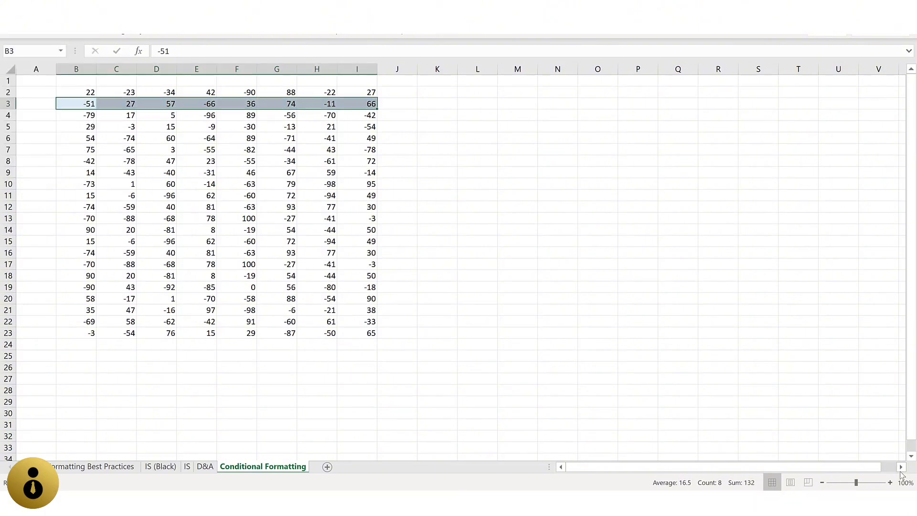
# Repeat the light blue fill on every second table row from row 5 to row 23
pyautogui.press('Down')
pyautogui.press('Down')
pyautogui.hotkey('ctrl', 'shift', 'Right')
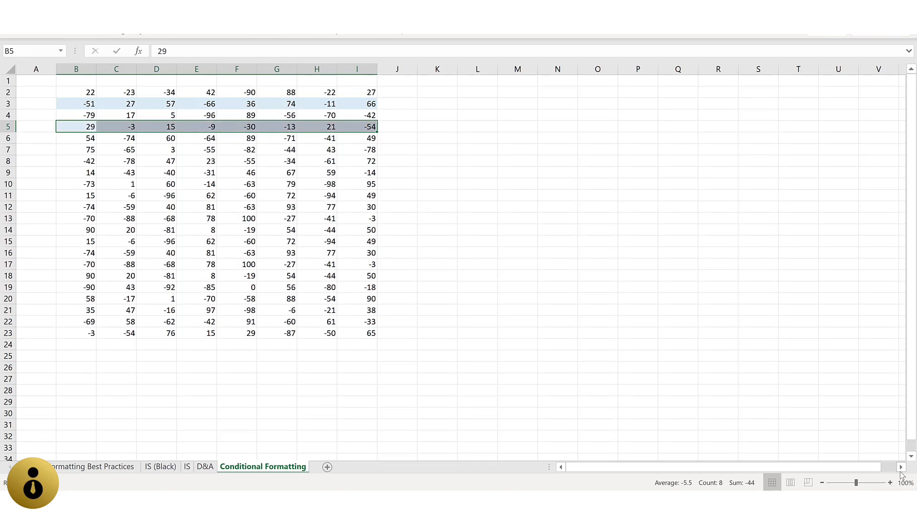
pyautogui.press('F4')
pyautogui.press('Down')
pyautogui.press('Down')
pyautogui.hotkey('ctrl', 'shift', 'Right')
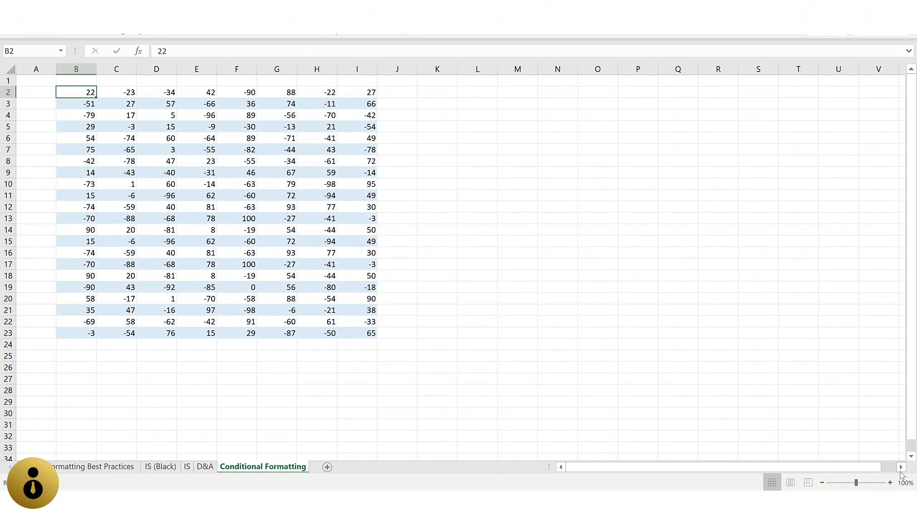
# Delete the entire row 10 from the manually banded table
pyautogui.press('Down')
pyautogui.press('Down')
pyautogui.press('Down')
pyautogui.press('Down')
pyautogui.press('Down')
pyautogui.press('Down')
pyautogui.press('Down')
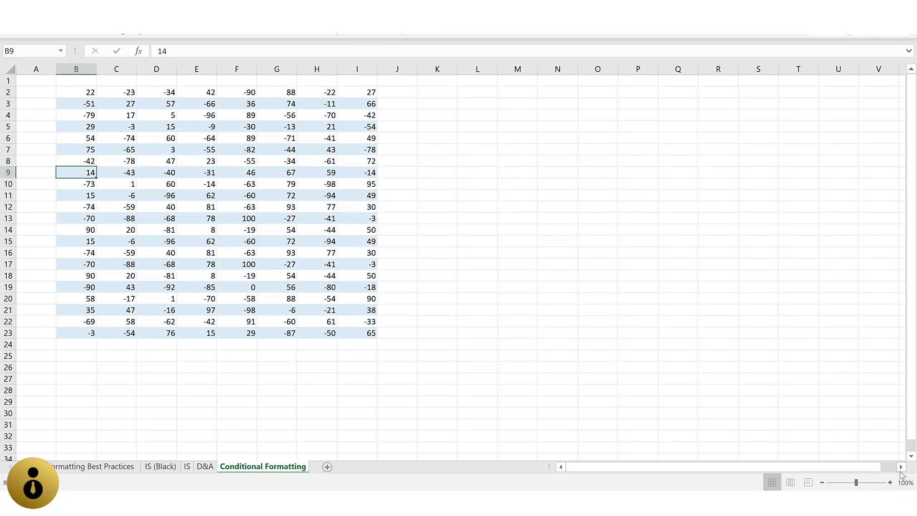
pyautogui.press('Down')
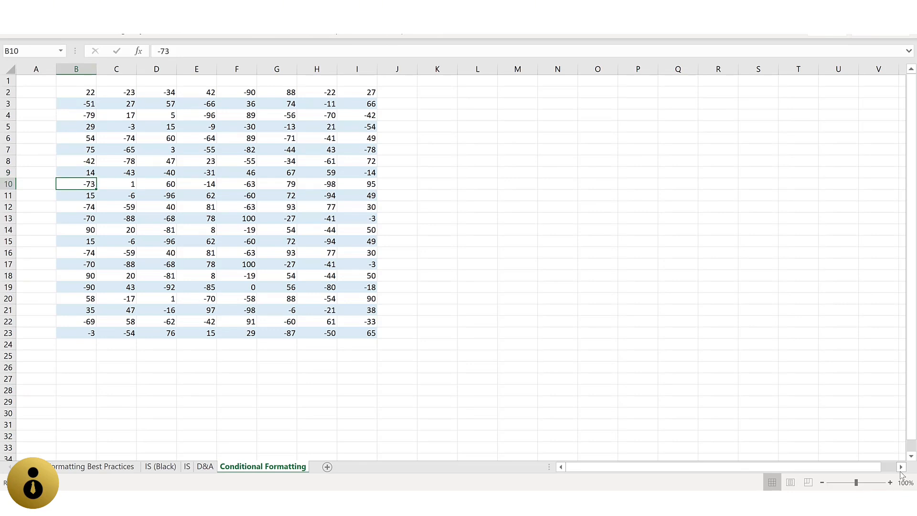
pyautogui.hotkey('shift', 'space')
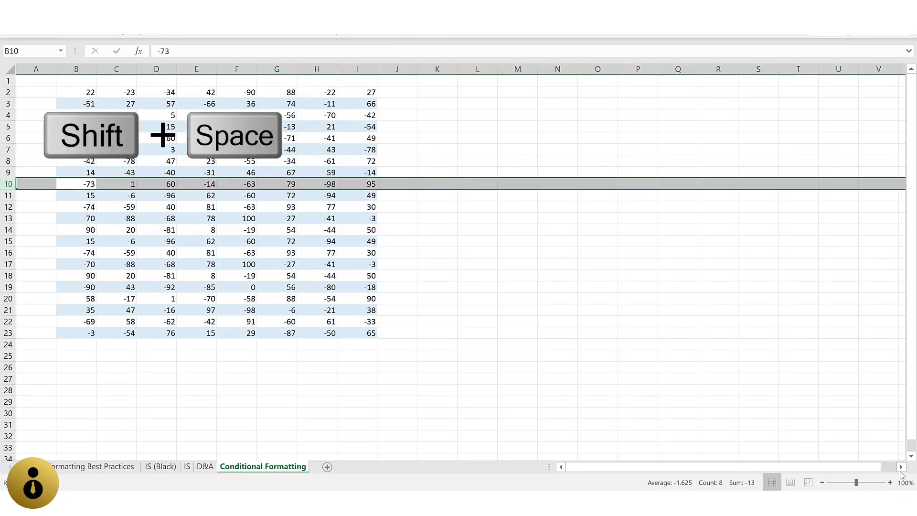
pyautogui.hotkey('ctrl', '-')
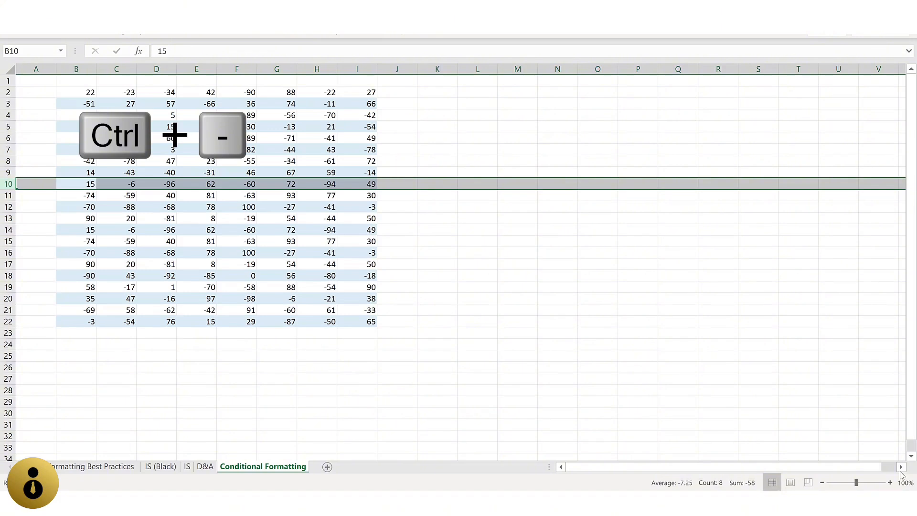
# Remove the fill color from the lower part of the table, B10:I22
pyautogui.press('Left')
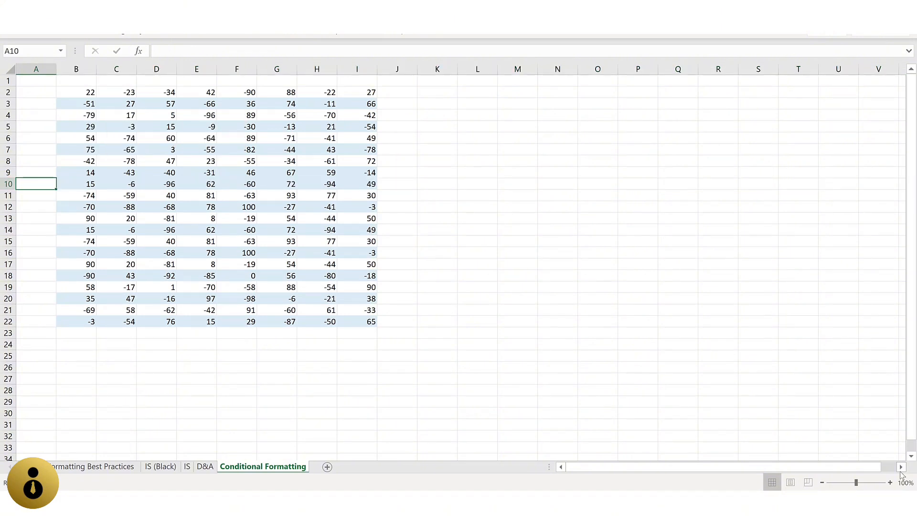
pyautogui.press('Right')
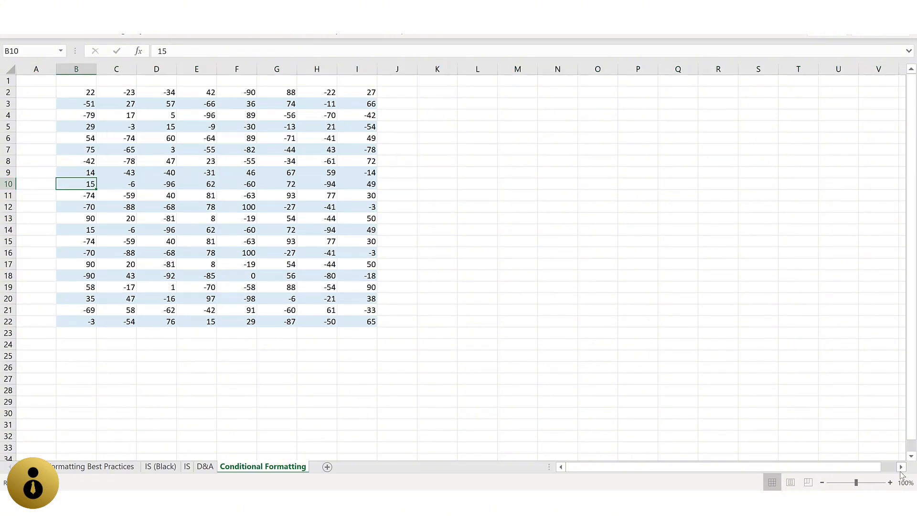
pyautogui.hotkey('ctrl', 'shift', 'End')
pyautogui.hotkey('alt', 'h')
pyautogui.press('h')
pyautogui.press('n')
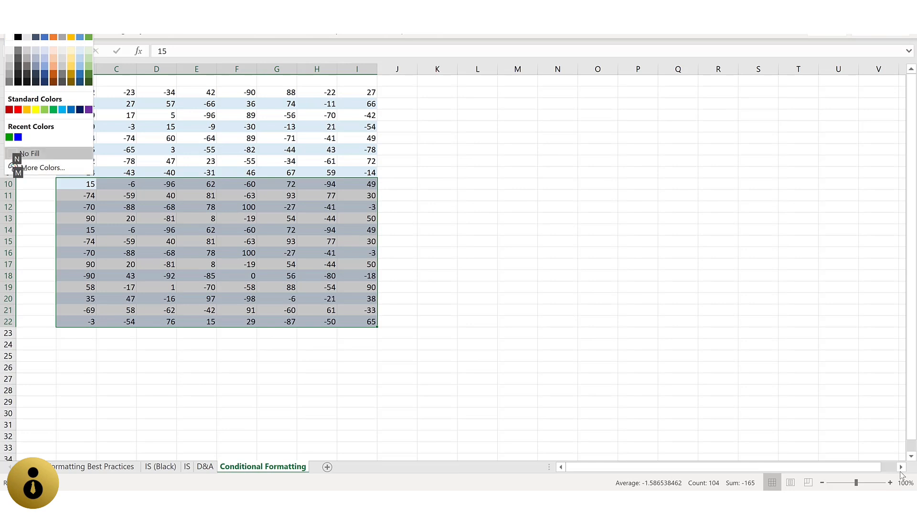
# Fill the table's cells in row 11, B11:I11, with the same light blue as the banded rows above
pyautogui.press('Down')
pyautogui.hotkey('ctrl', 'shift', 'Right')
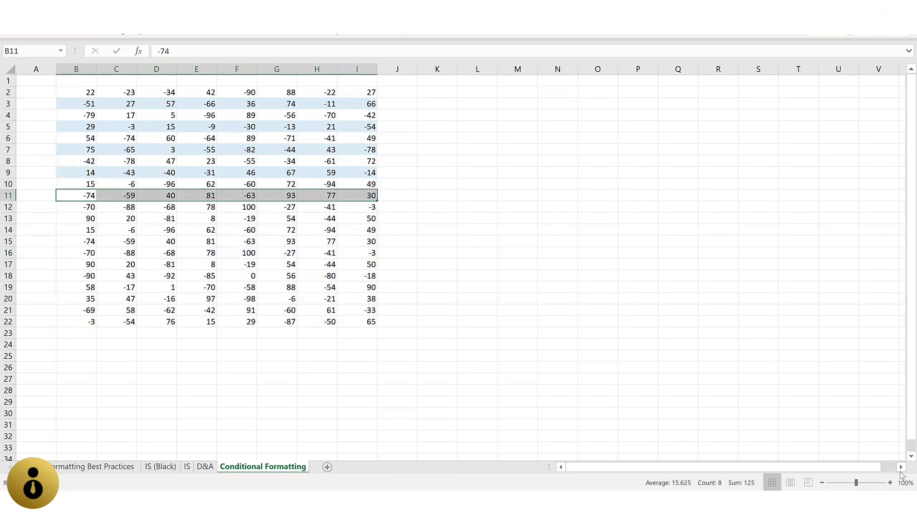
pyautogui.hotkey('alt', 'h')
pyautogui.press('h')
pyautogui.press('Left')
pyautogui.press('Left')
pyautogui.press('Down')
pyautogui.press('Return')
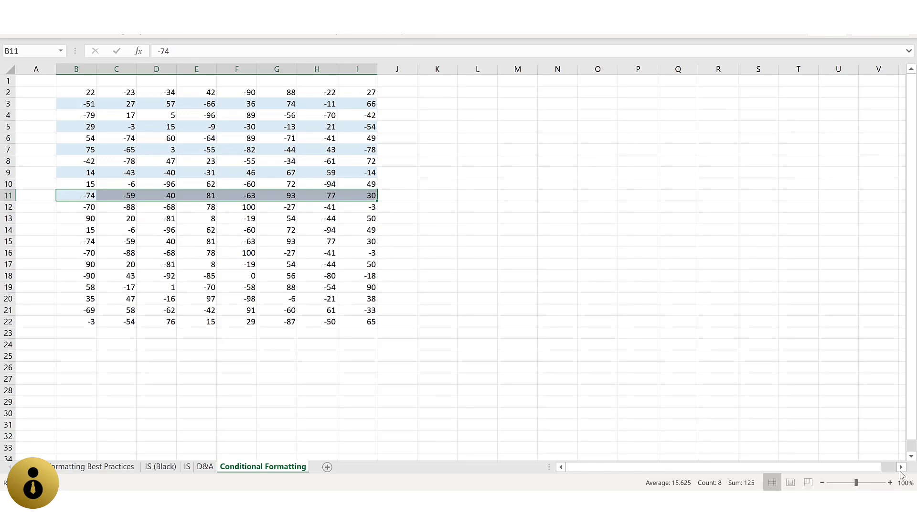
# Clear the fill color from the whole table, B2:I22
pyautogui.press('Up')
pyautogui.hotkey('ctrl', 'Up')
pyautogui.hotkey('ctrl', 'a')
pyautogui.hotkey('alt', 'h')
pyautogui.press('h')
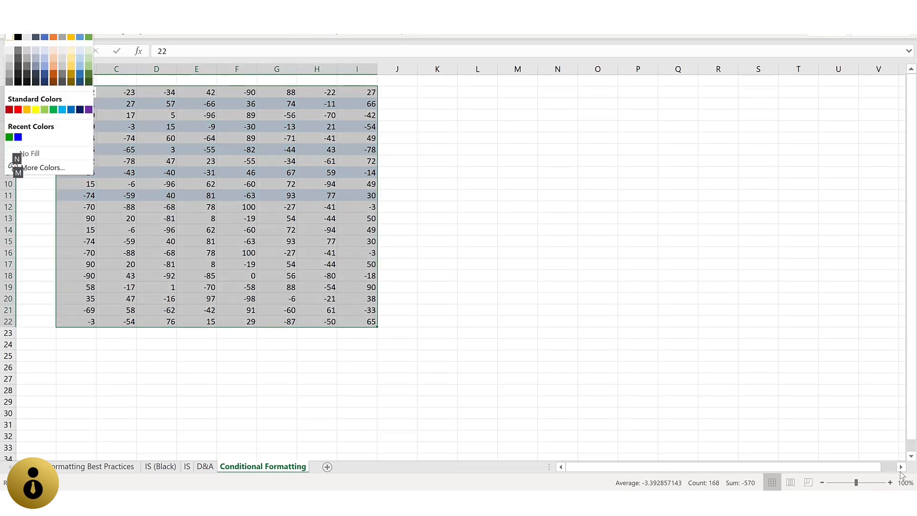
pyautogui.press('n')
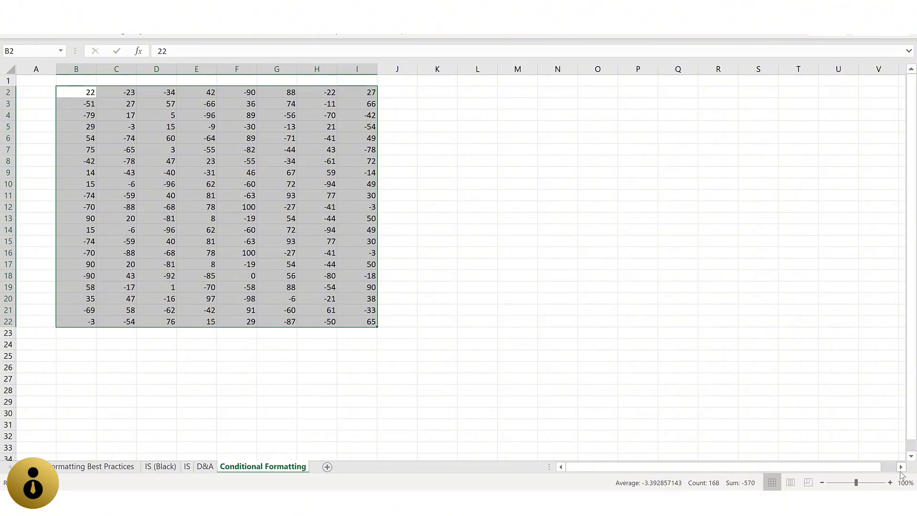
# Start a new conditional formatting rule for B2:I22 with the type "Use a formula to determine which cells to format"
pyautogui.press('alt')
pyautogui.press('h')
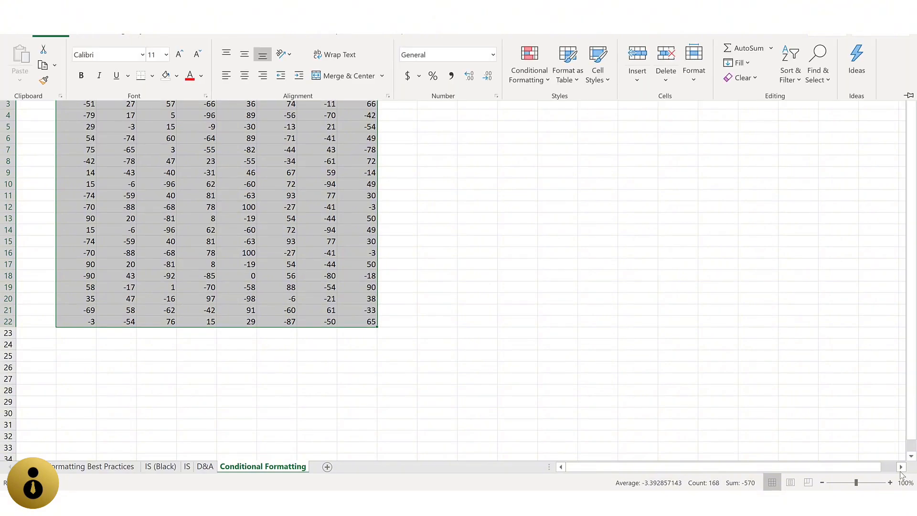
pyautogui.press('l')
pyautogui.press('n')
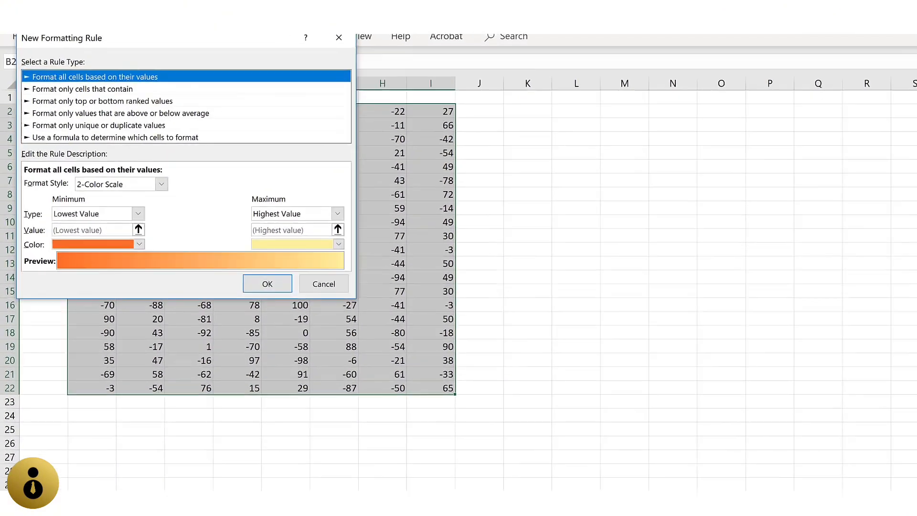
pyautogui.press('Down')
pyautogui.press('Down')
pyautogui.press('Down')
pyautogui.press('Down')
pyautogui.press('Down')
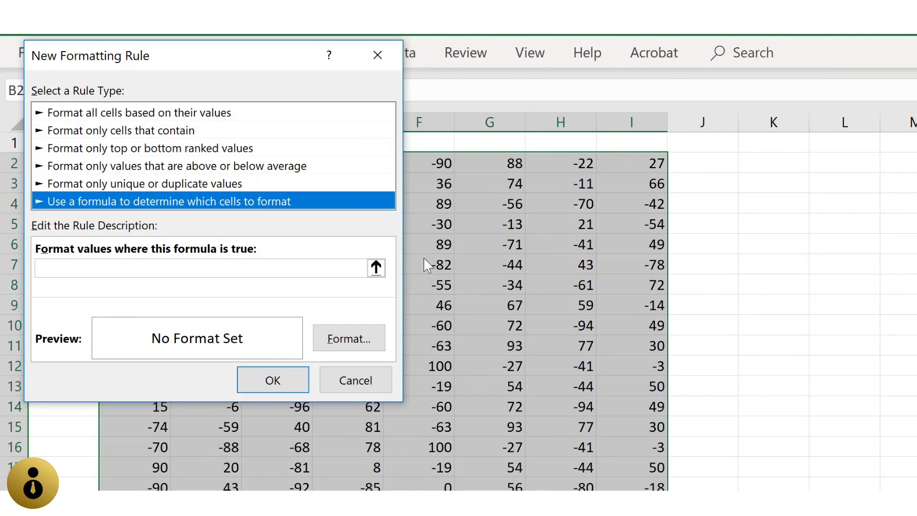
# Set the new rule's format to the lightest blue background fill
pyautogui.click(354, 334)
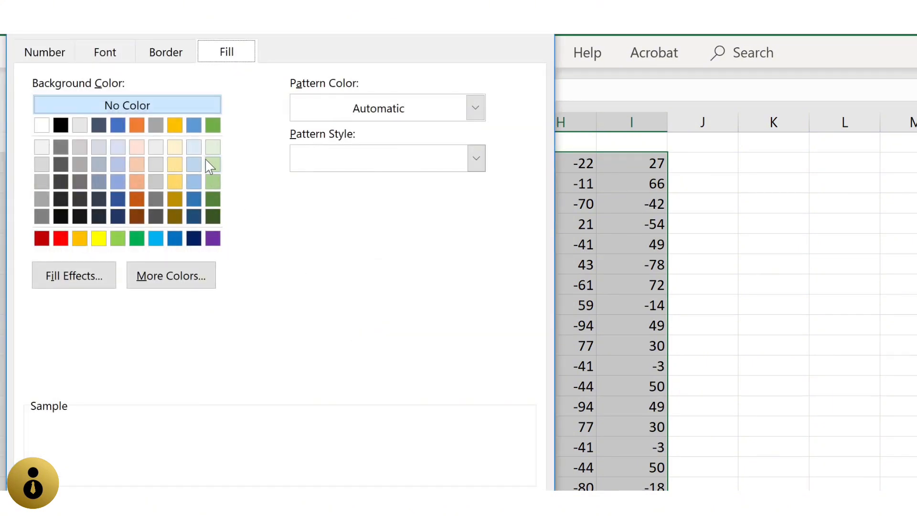
pyautogui.click(194, 147)
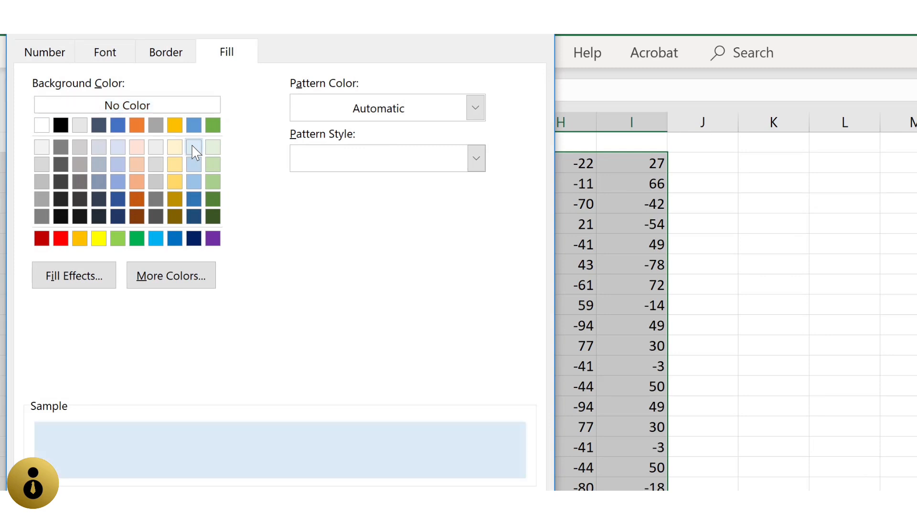
pyautogui.press('Return')
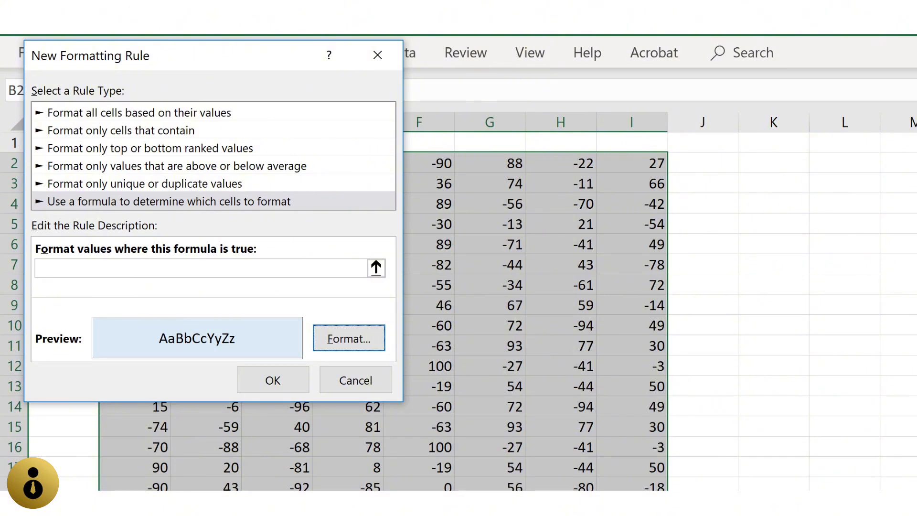
# Enter =mod(row(), 2) as the rule's formula and apply the rule to the table
pyautogui.click(190, 269)
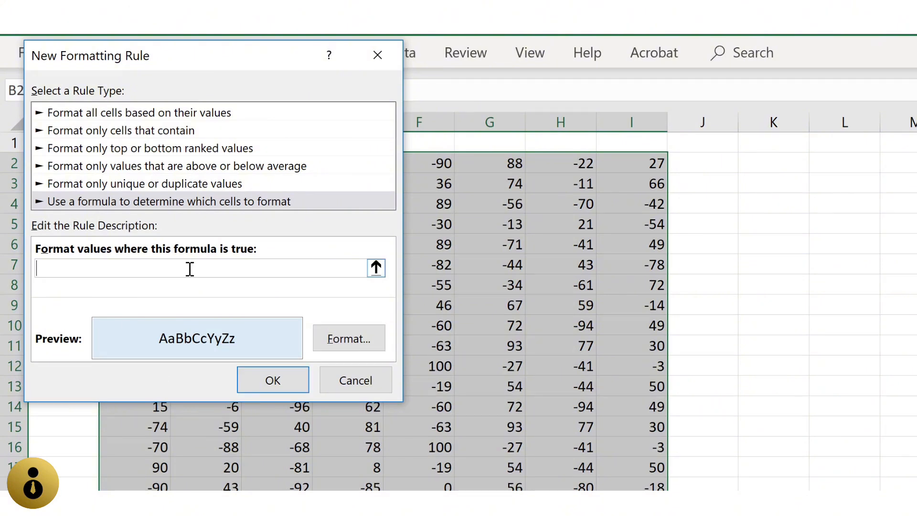
pyautogui.write('=mod(')
pyautogui.write('row(),')
pyautogui.write('2)')
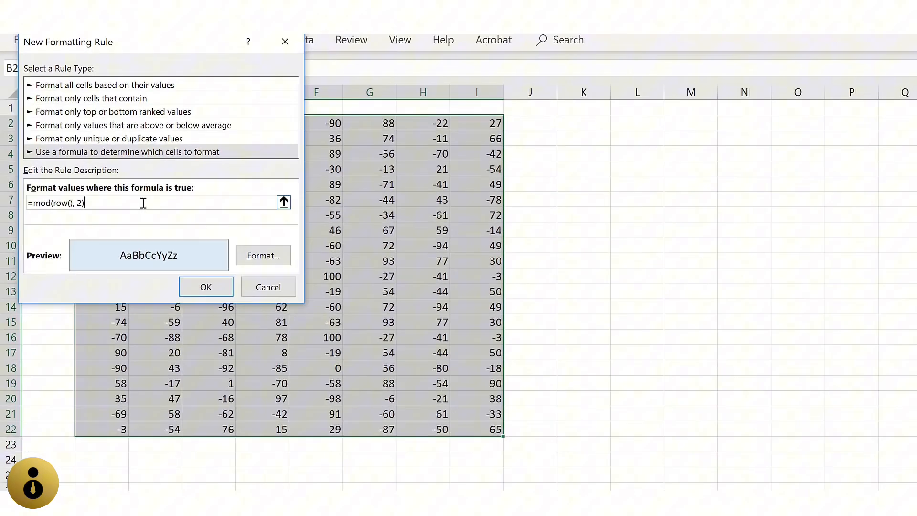
pyautogui.press('Return')
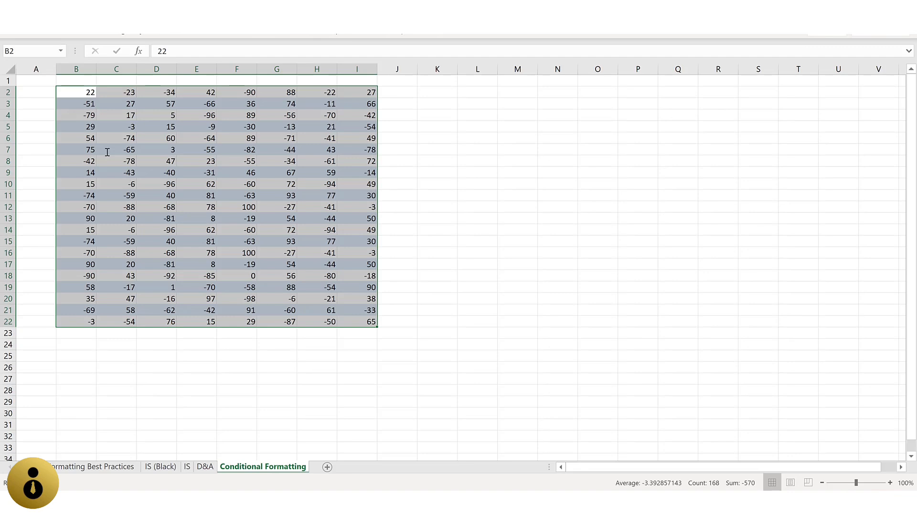
# Deselect the table by moving to the empty cell K2 and examine the row banding
pyautogui.press('Right')
pyautogui.press('Right')
pyautogui.press('Right')
pyautogui.press('Right')
pyautogui.press('Right')
pyautogui.press('Right')
pyautogui.press('Right')
pyautogui.press('Right')
pyautogui.press('Right')
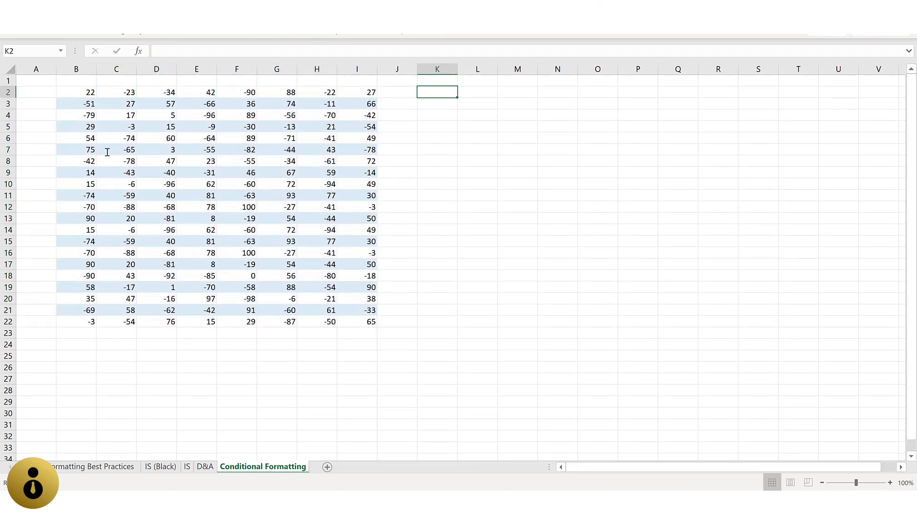
# Delete the entire row 6 from the sheet to test the table's banding
pyautogui.press('Left')
pyautogui.press('Left')
pyautogui.press('Left')
pyautogui.press('Down')
pyautogui.press('Down')
pyautogui.press('Down')
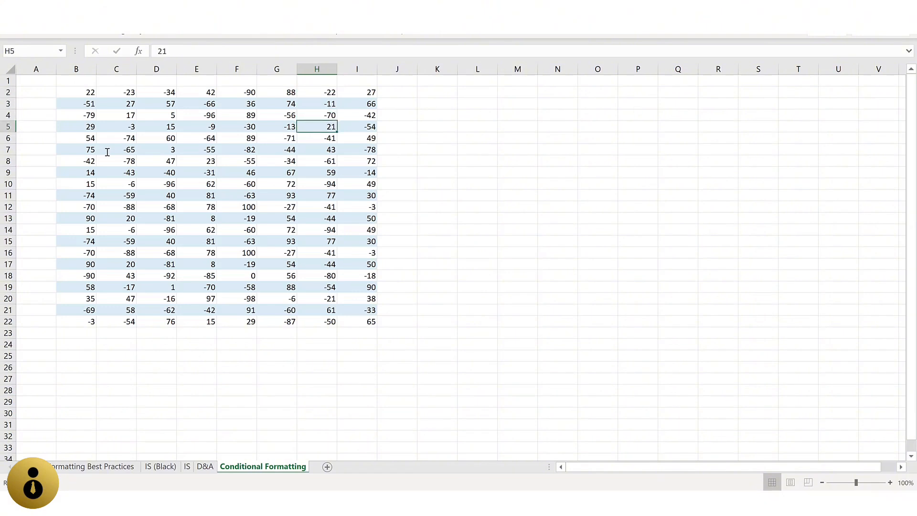
pyautogui.press('Left')
pyautogui.press('Left')
pyautogui.press('Left')
pyautogui.press('Down')
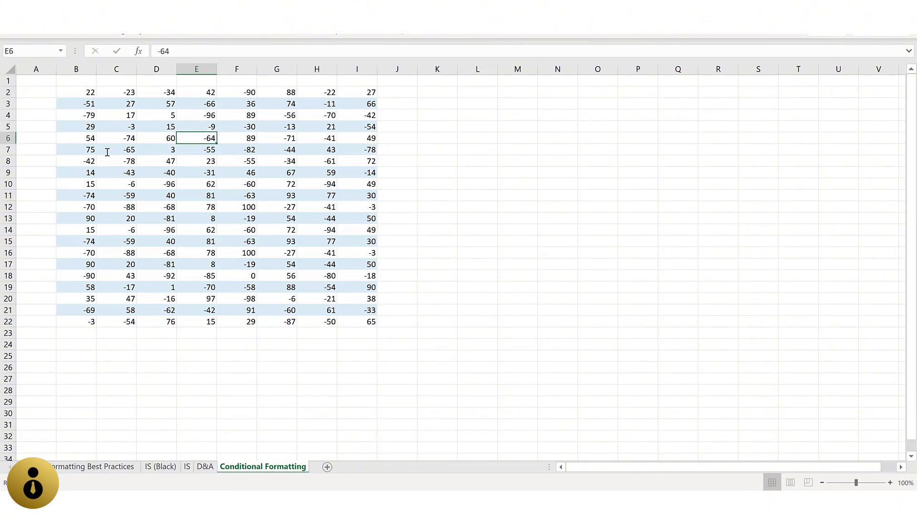
pyautogui.hotkey('shift', 'space')
pyautogui.hotkey('ctrl', '-')
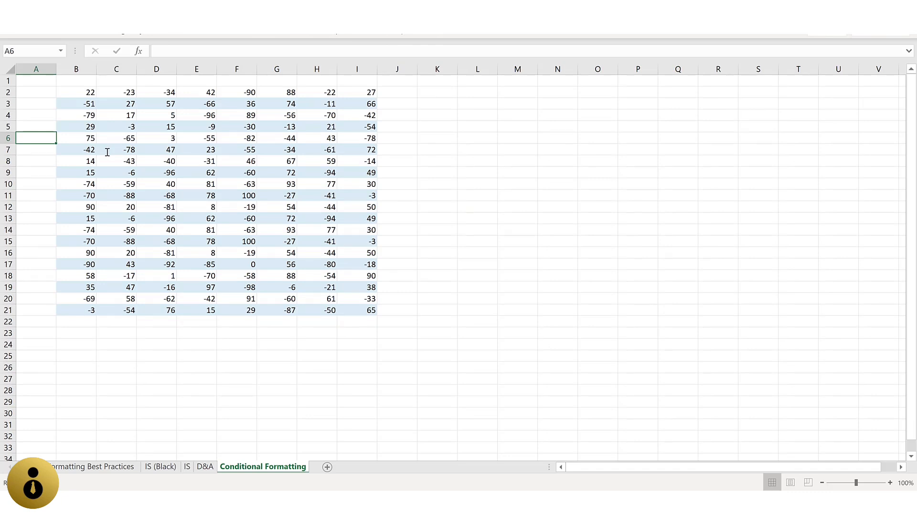
# Delete the four entire rows 6 to 9
pyautogui.hotkey('shift', 'space')
pyautogui.hotkey('shift', 'Down')
pyautogui.hotkey('shift', 'Down')
pyautogui.hotkey('shift', 'Down')
pyautogui.hotkey('ctrl', '-')
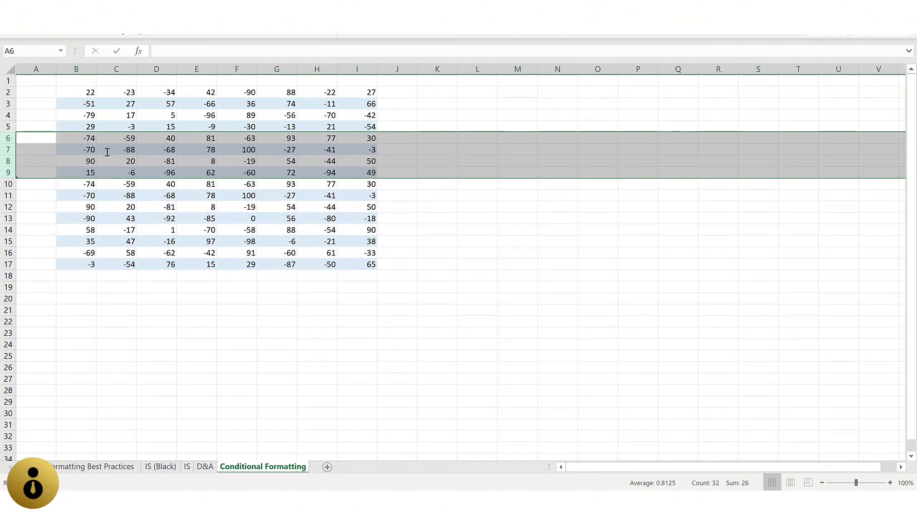
# Copy the entire rows 7 to 10 and insert the copied rows above row 7
pyautogui.press('Down')
pyautogui.hotkey('shift', 'space')
pyautogui.hotkey('shift', 'Down')
pyautogui.hotkey('shift', 'Down')
pyautogui.hotkey('shift', 'Down')
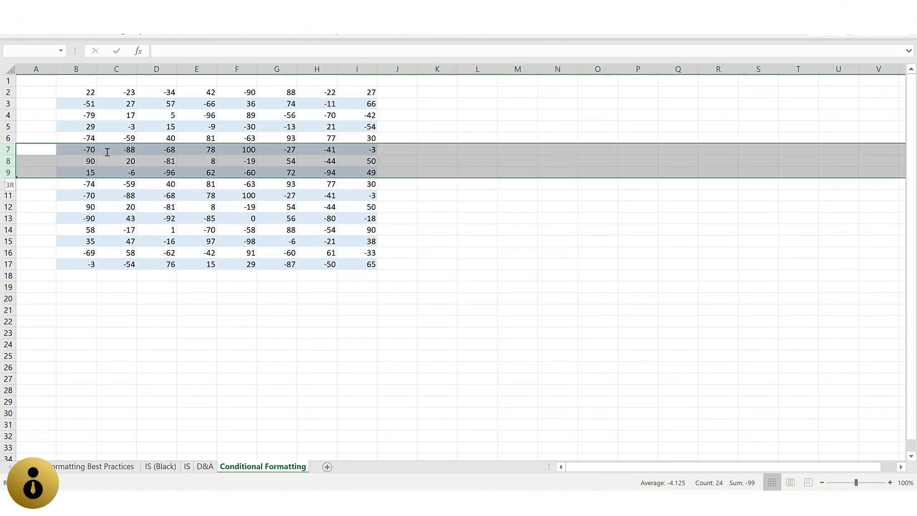
pyautogui.hotkey('ctrl', 'c')
pyautogui.hotkey('ctrl', '+')
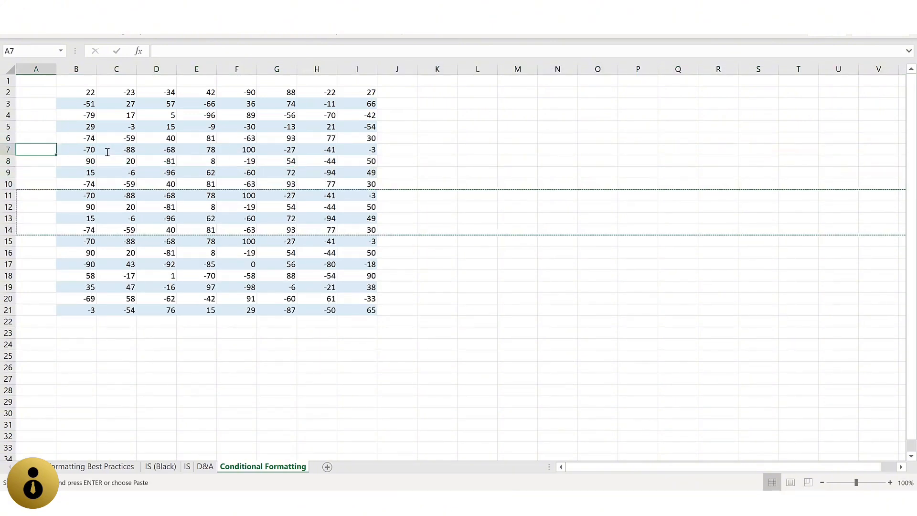
pyautogui.press('Escape')
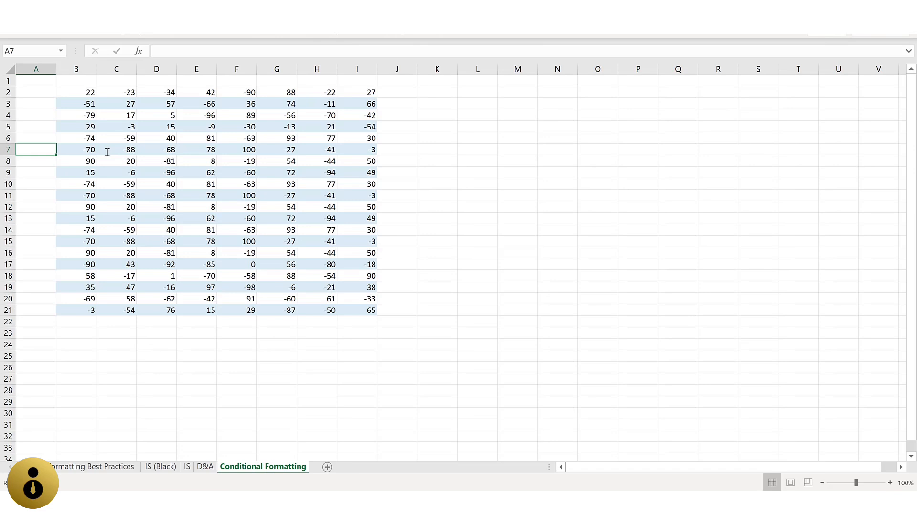